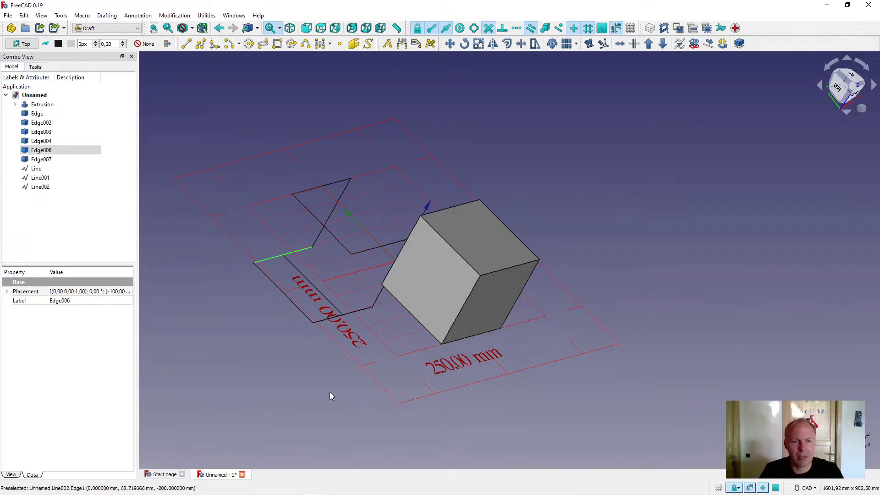
mouse_move(329, 396)
middle_down()
mouse_move(427, 346)
mouse_move(458, 315)
mouse_move(289, 393)
mouse_move(287, 411)
mouse_move(324, 415)
middle_up()
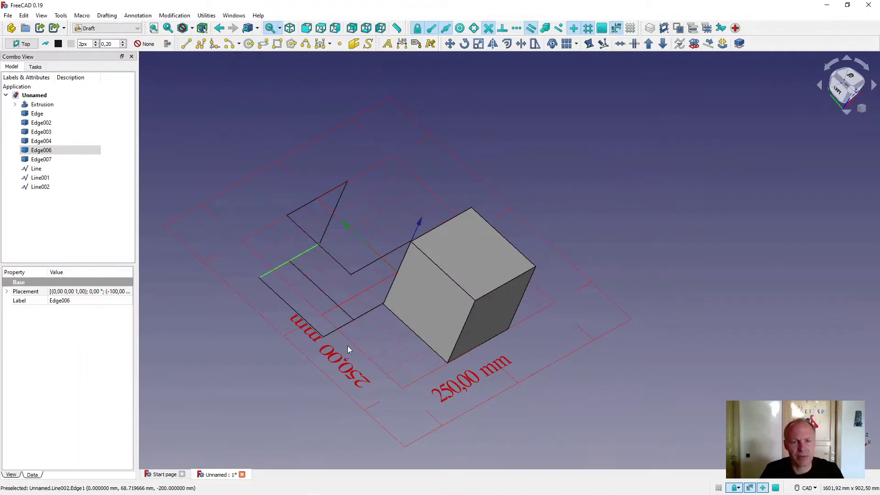
mouse_move(348, 346)
middle_down()
mouse_move(336, 353)
mouse_move(430, 320)
mouse_move(450, 297)
mouse_move(279, 334)
mouse_move(301, 332)
middle_up()
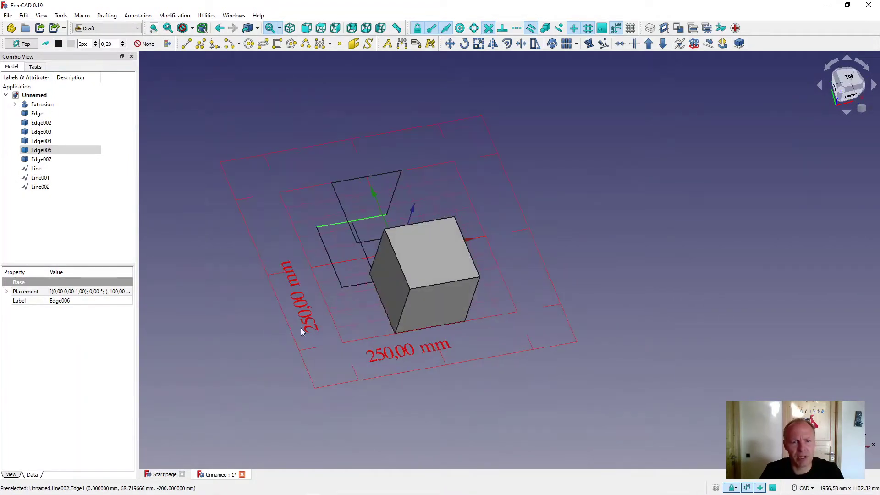
mouse_move(466, 285)
middle_down()
mouse_move(402, 340)
mouse_move(633, 262)
mouse_move(719, 275)
mouse_move(585, 271)
mouse_move(504, 252)
mouse_move(493, 259)
mouse_move(507, 289)
middle_up()
middle_drag(365, 308, 462, 311)
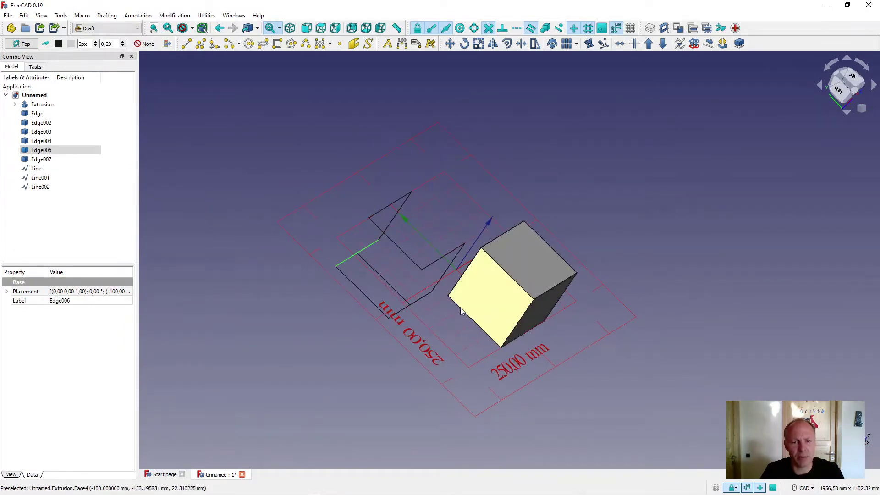
middle_drag(423, 280, 415, 261)
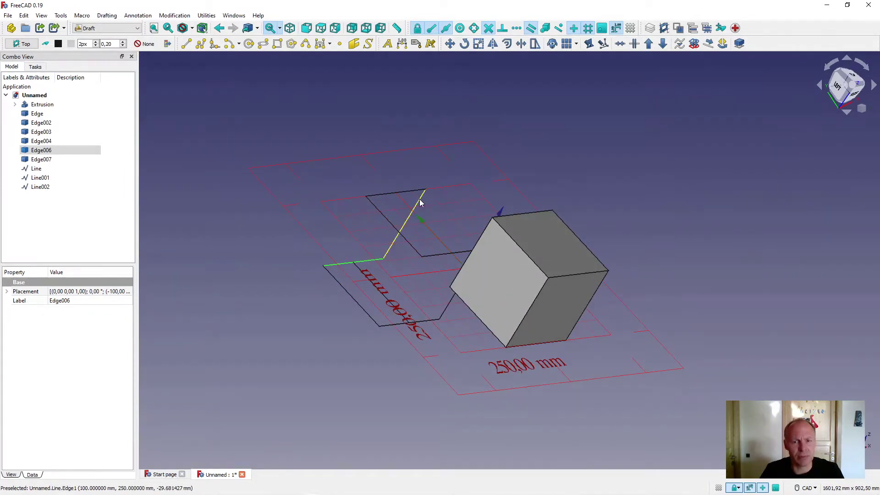
- Review the grid and snapping settings in the Draft preferences, and close the preferences without changing anything
click(23, 15)
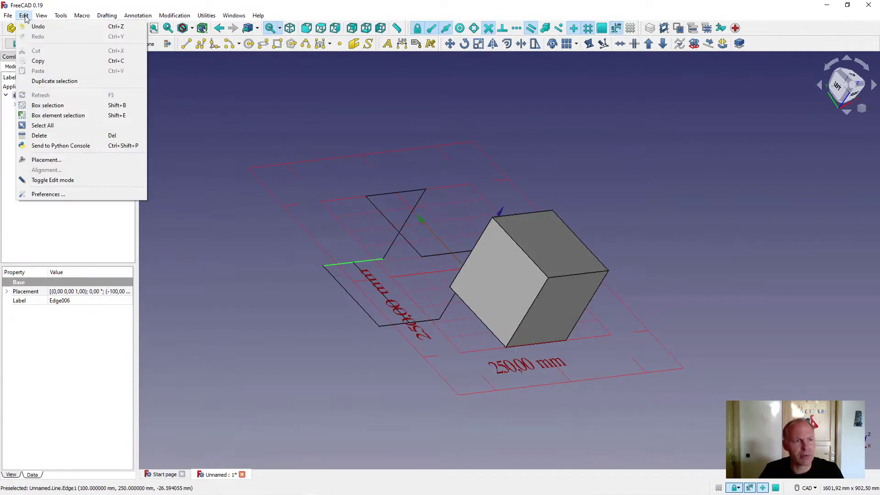
click(54, 195)
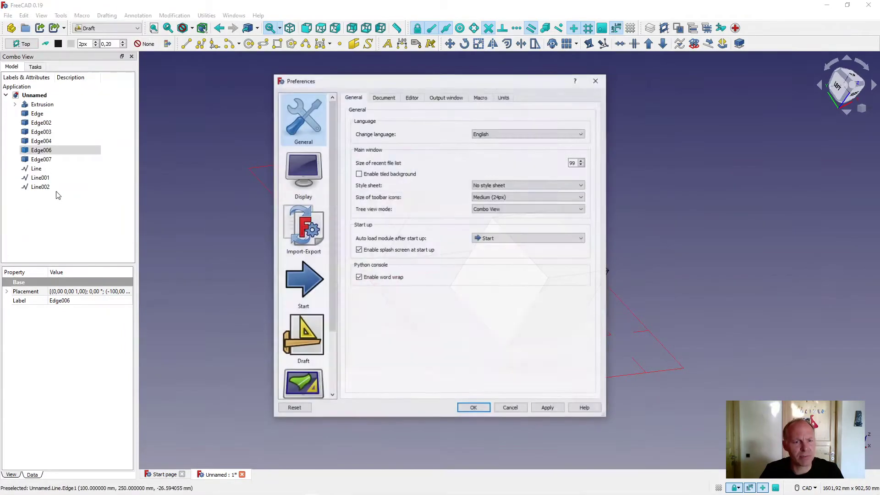
click(303, 339)
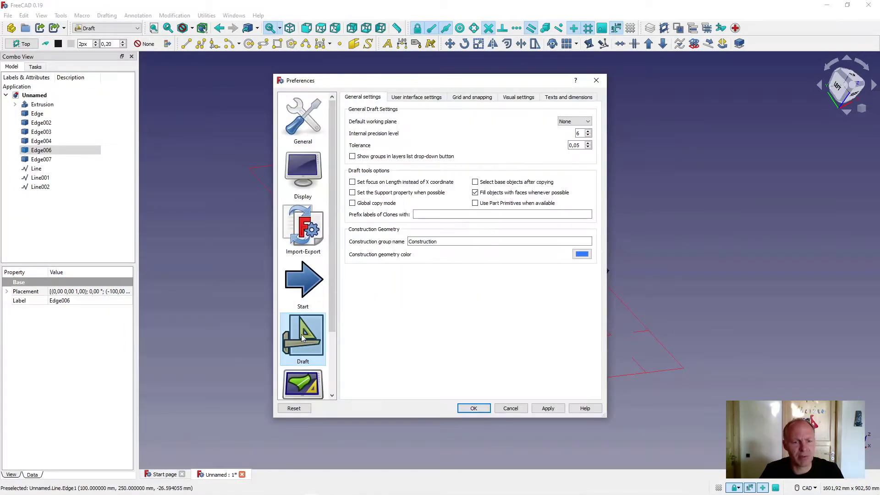
click(462, 100)
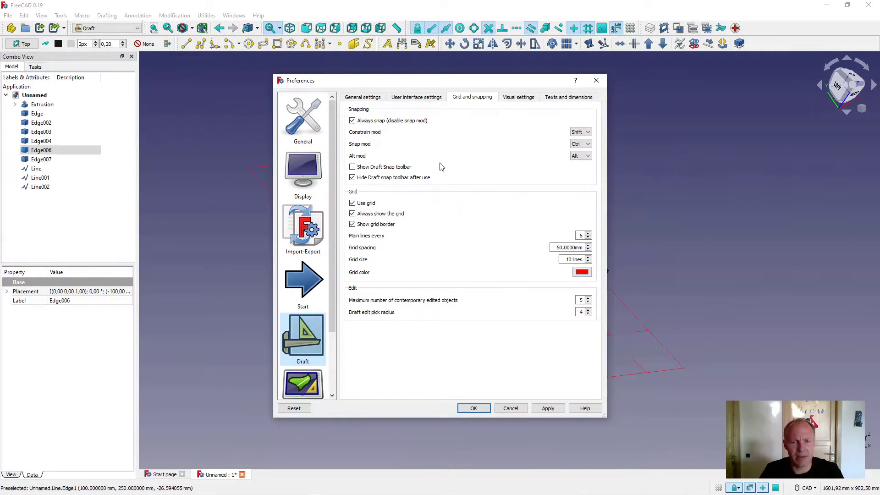
drag(481, 87, 266, 87)
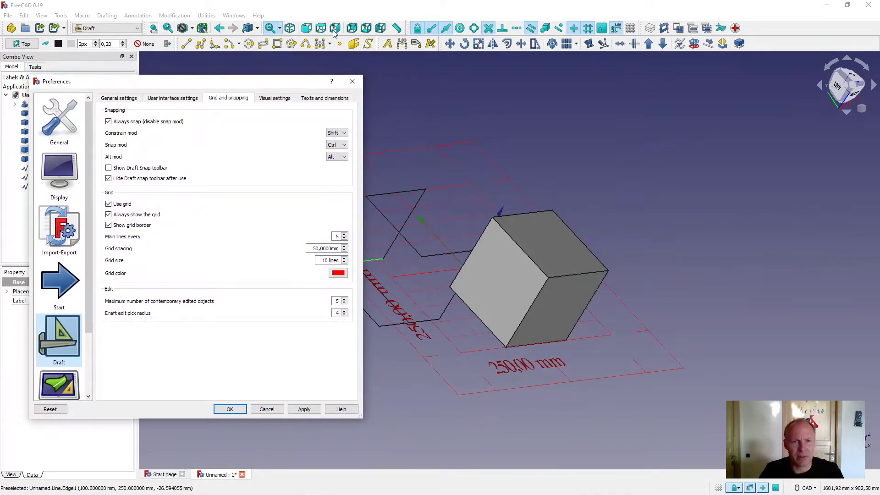
click(353, 81)
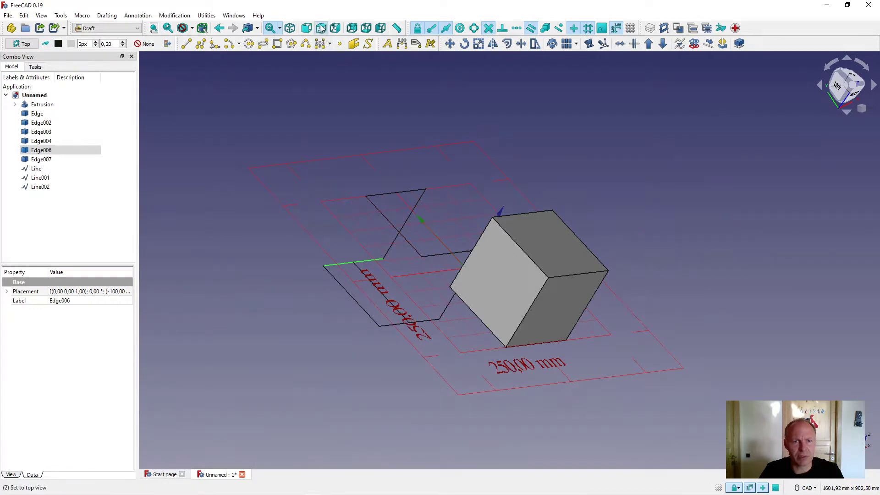
- Switch to the top view and set the grid size to 20 lines in the Draft grid and snapping preferences
click(321, 28)
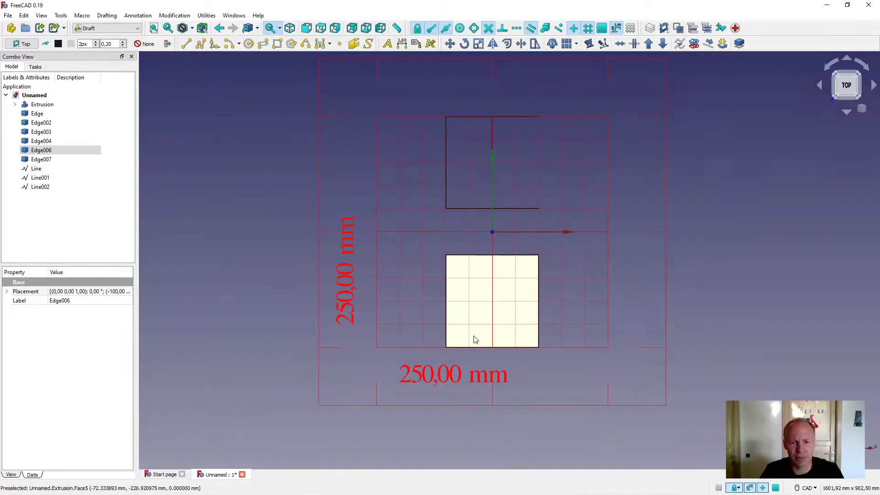
click(23, 15)
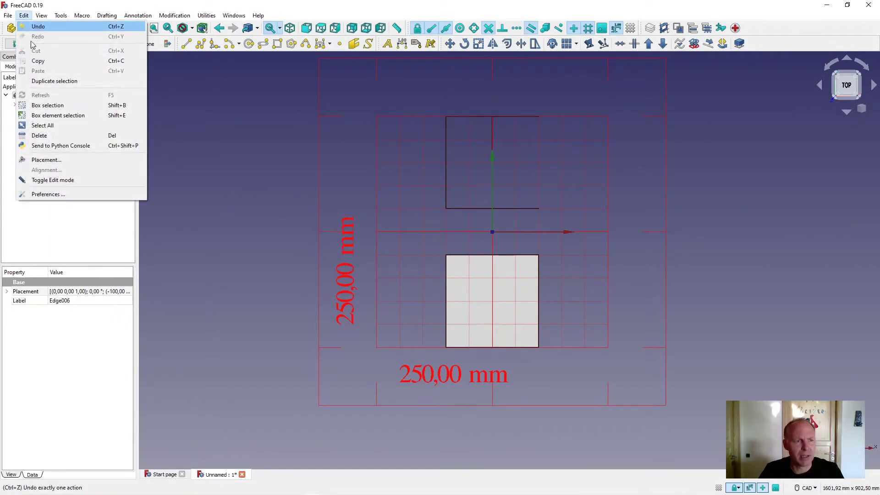
click(61, 197)
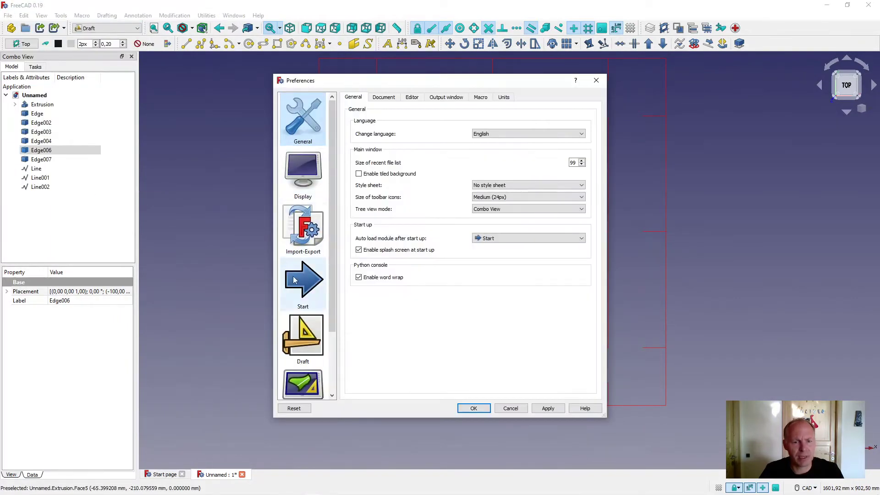
click(300, 321)
click(462, 102)
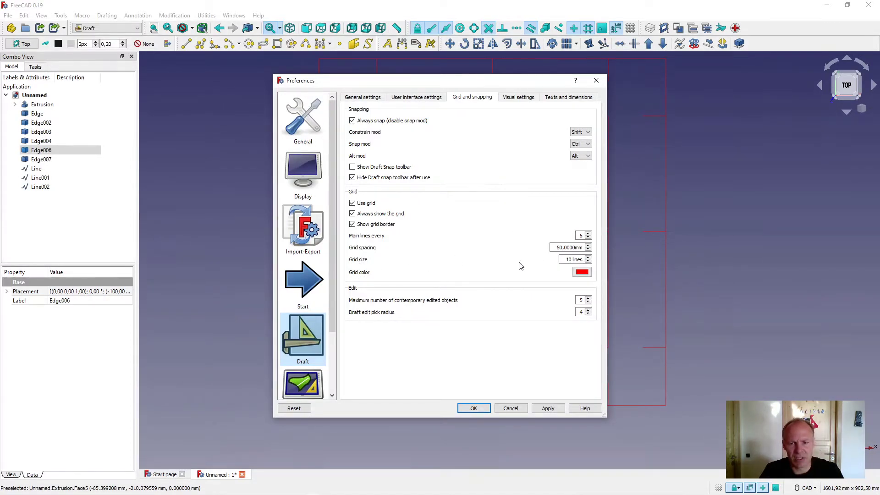
click(568, 259)
drag(487, 84, 204, 65)
drag(288, 240, 269, 241)
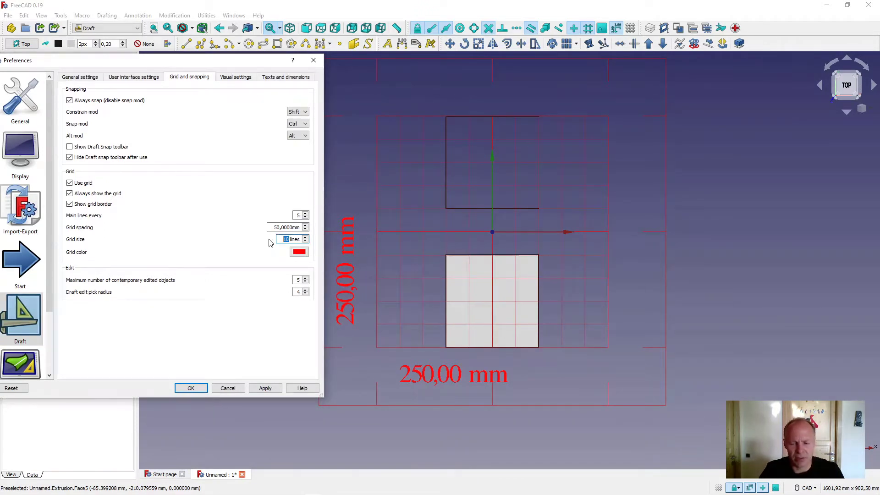
click(264, 391)
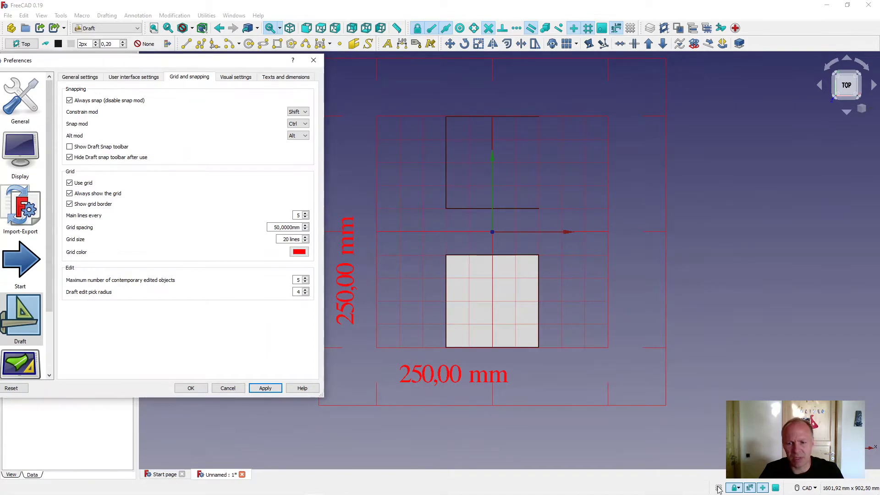
click(198, 389)
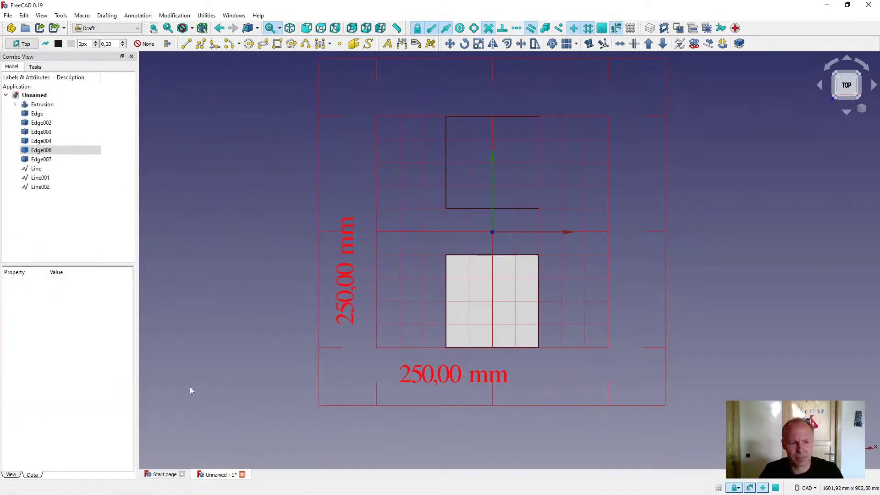
- Hide the Draft grid and show it again to refresh it with the new size
click(717, 490)
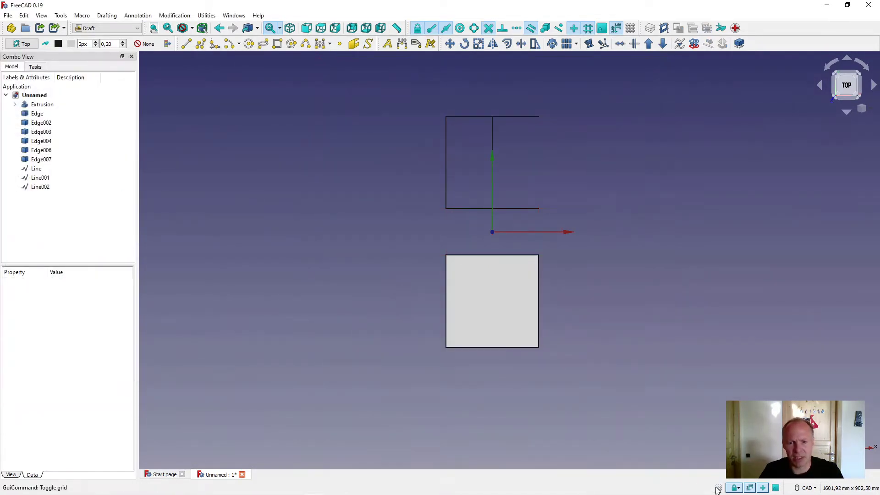
click(718, 489)
scroll(686, 465, down, 5)
middle_drag(666, 427, 507, 290)
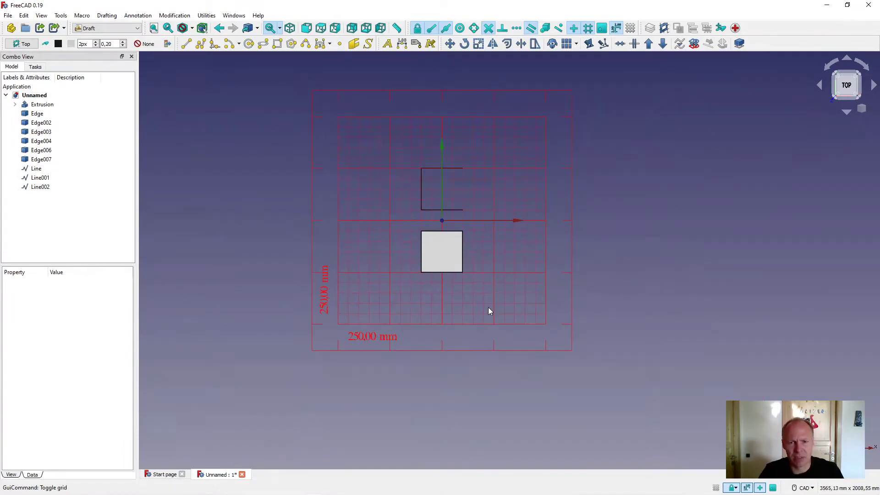
right_click(491, 271)
click(448, 288)
middle_drag(448, 289, 520, 277)
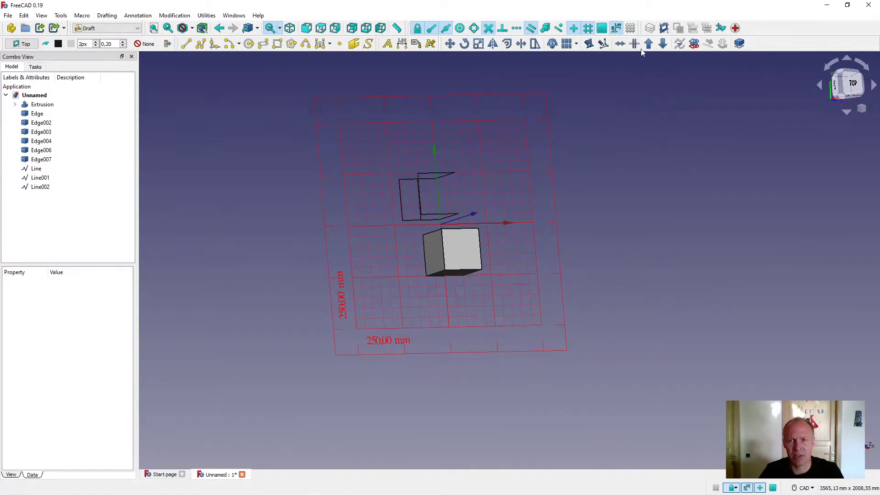
- Toggle the Draft grid's visibility off and back on twice
click(631, 28)
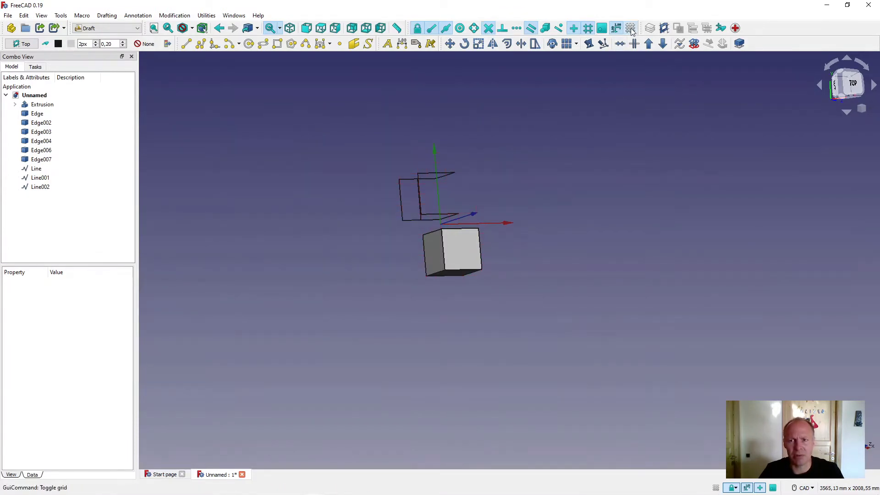
click(631, 28)
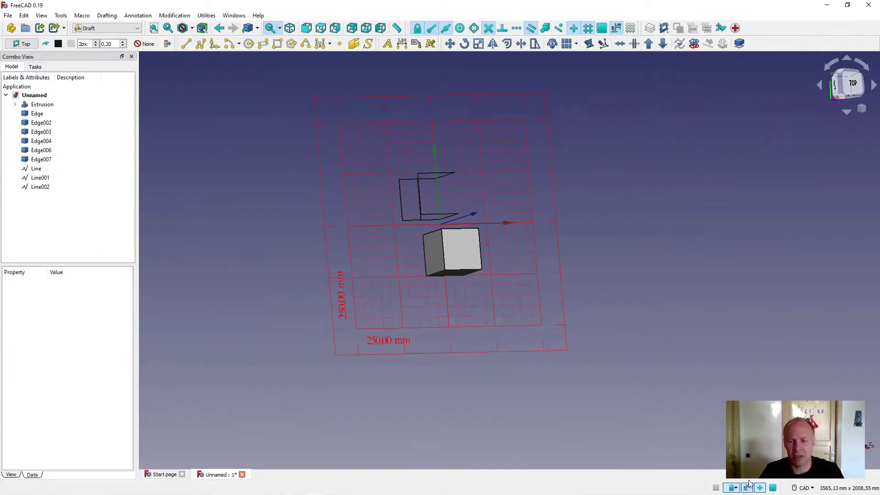
click(715, 489)
click(715, 489)
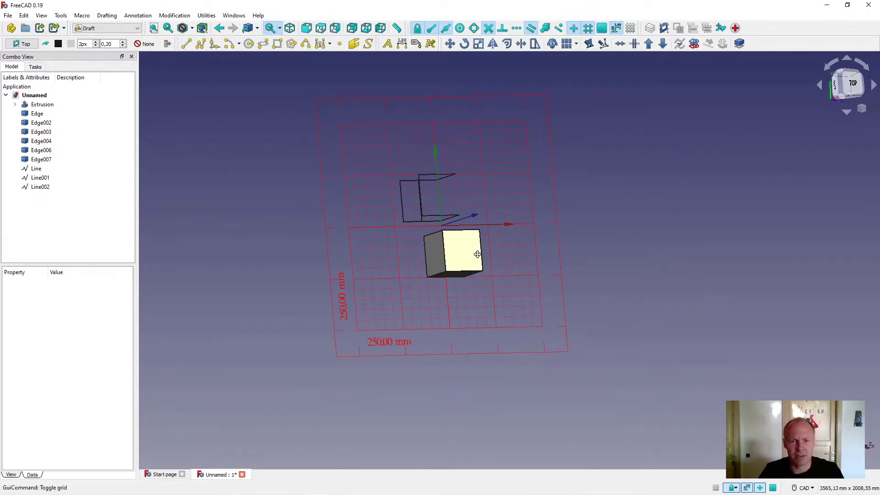
middle_drag(573, 243, 453, 239)
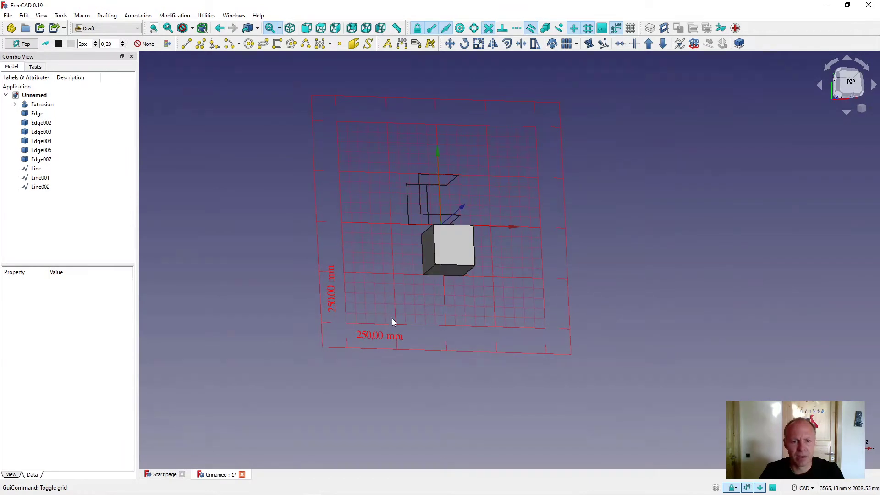
middle_drag(405, 304, 345, 320)
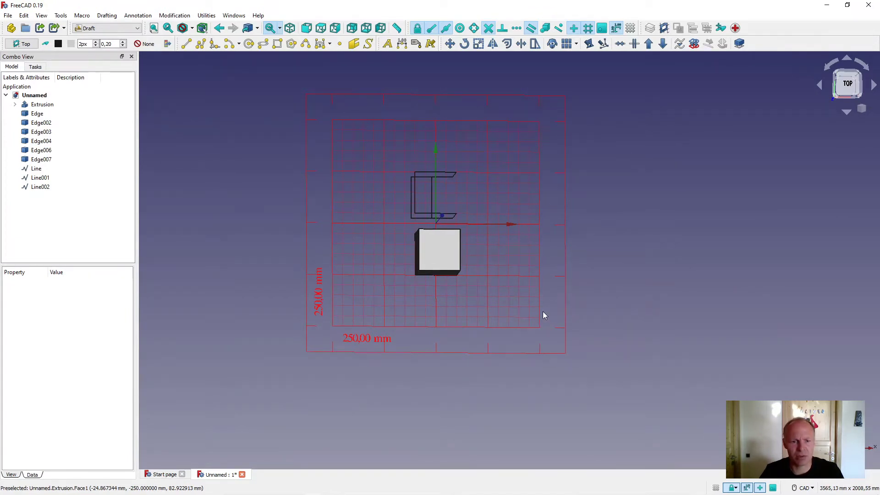
scroll(382, 181, down, 2)
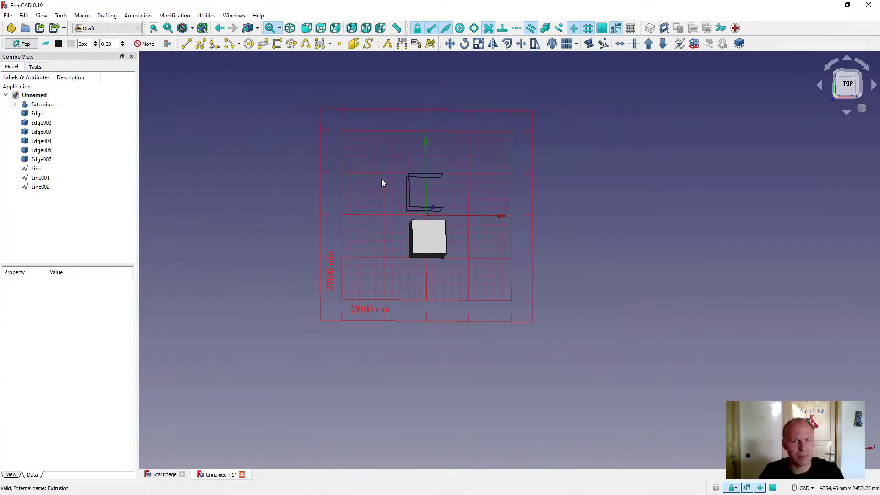
scroll(376, 183, up, 2)
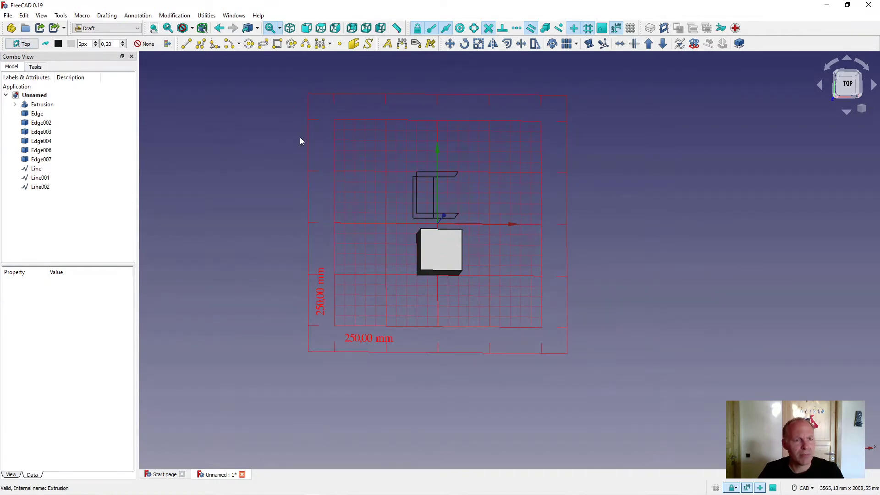
- Open the working plane setup to review its plane and grid options, and close it without choosing a plane
click(20, 44)
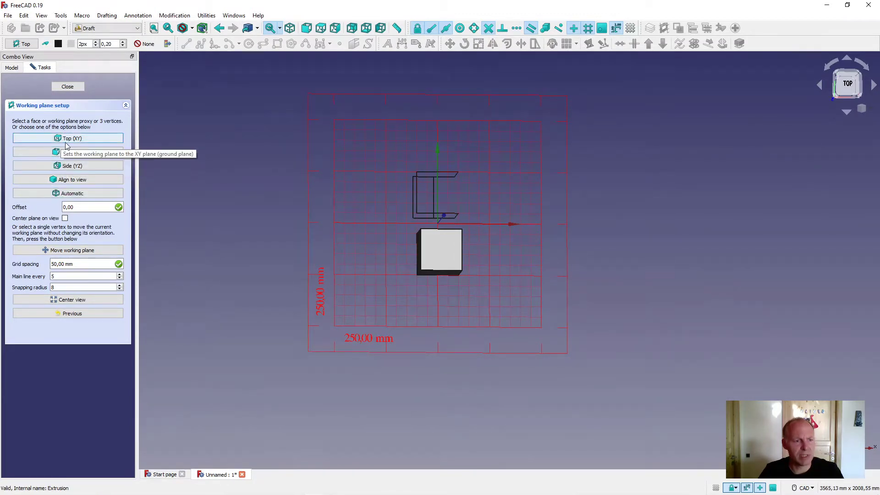
middle_drag(287, 263, 418, 275)
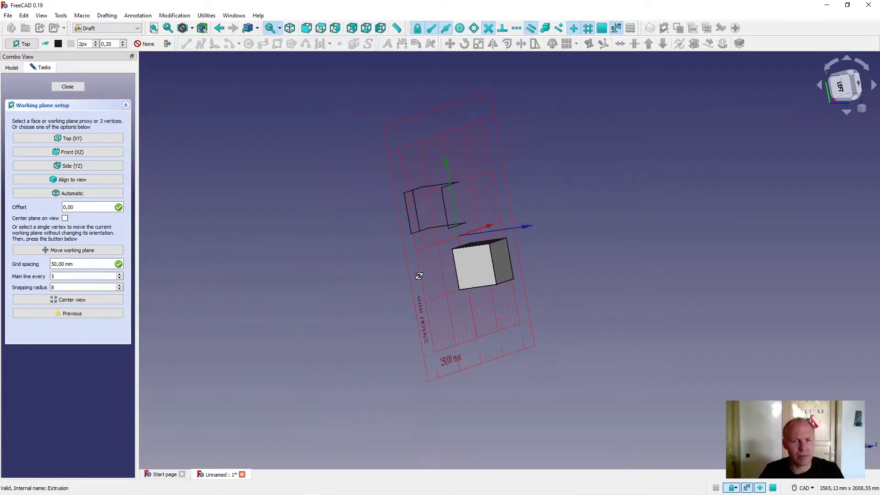
click(60, 87)
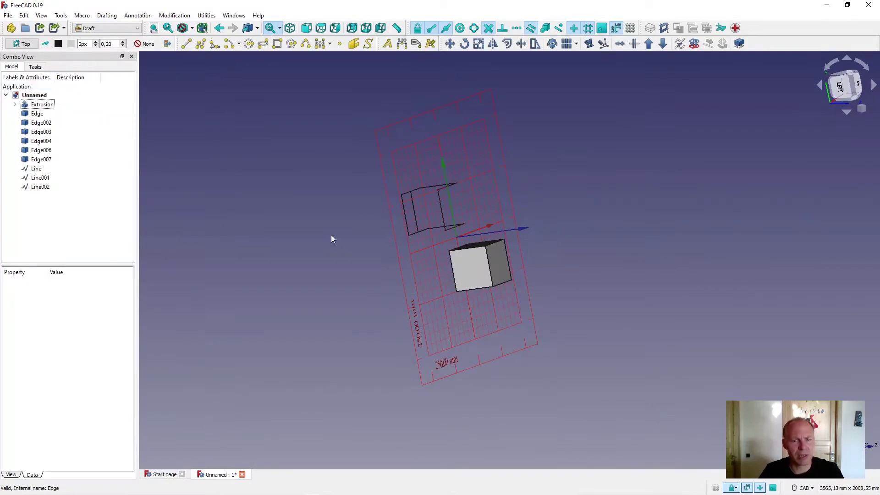
- Align the working plane with the left side face of the extruded cube
middle_drag(332, 249, 292, 234)
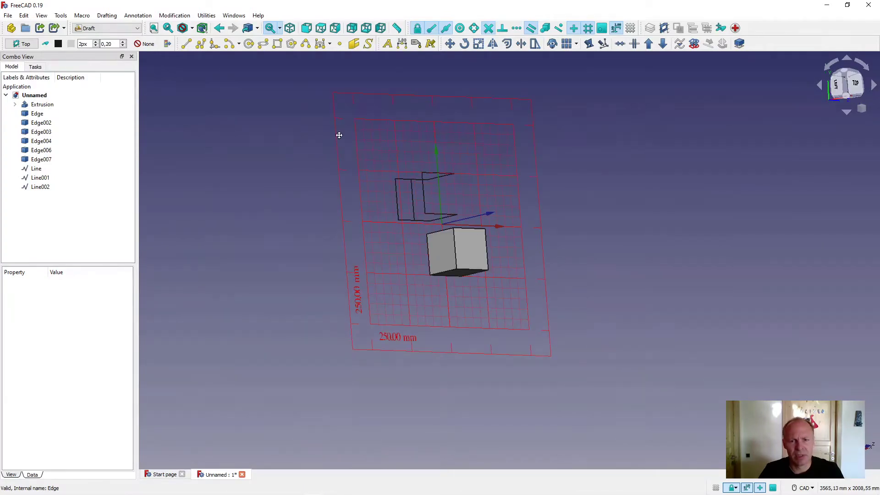
middle_drag(338, 133, 438, 275)
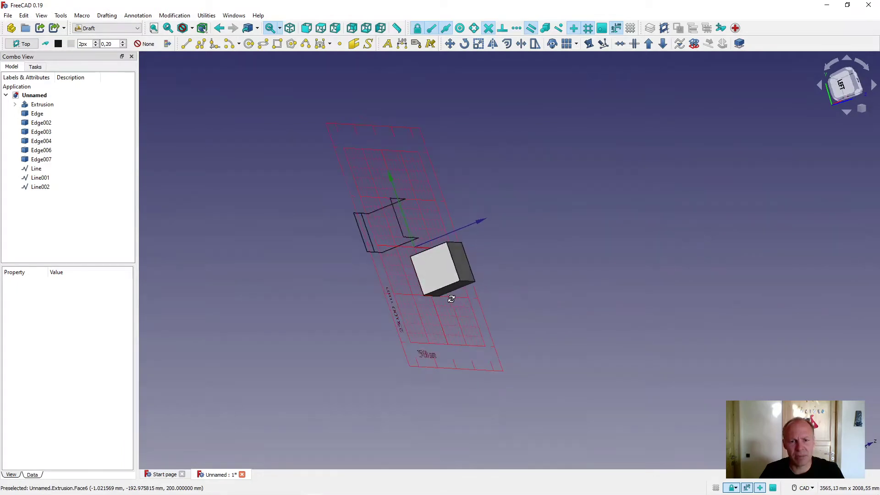
click(440, 274)
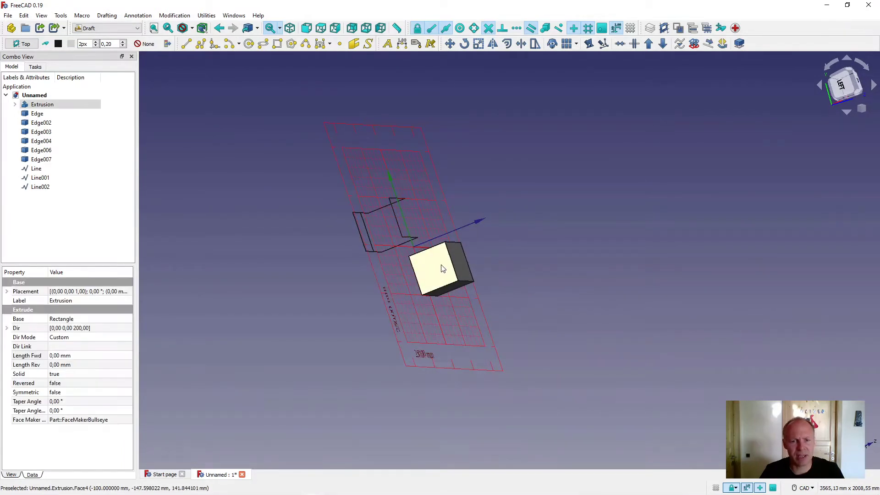
click(20, 44)
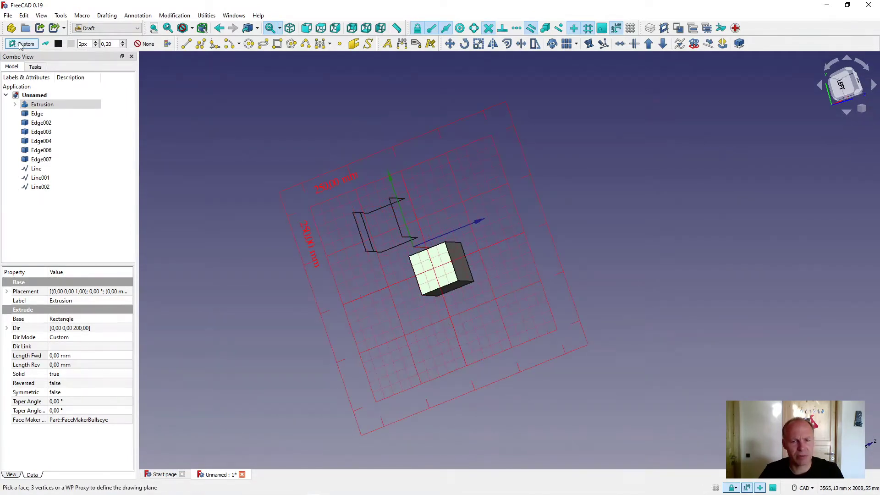
middle_drag(378, 258, 336, 240)
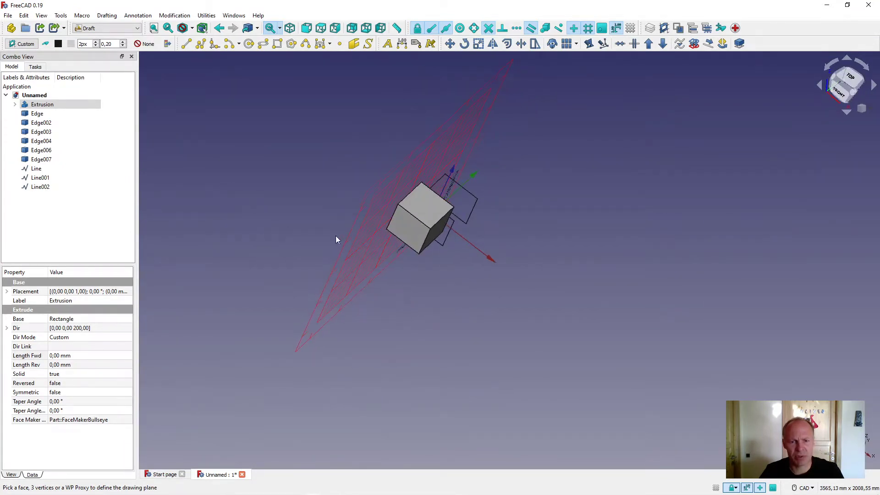
- Align the working plane with the front face of the extruded cube
click(409, 230)
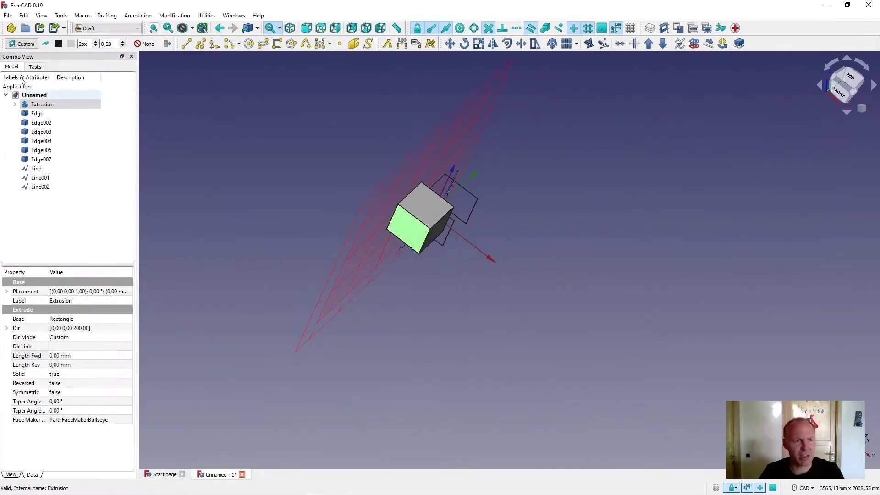
click(20, 45)
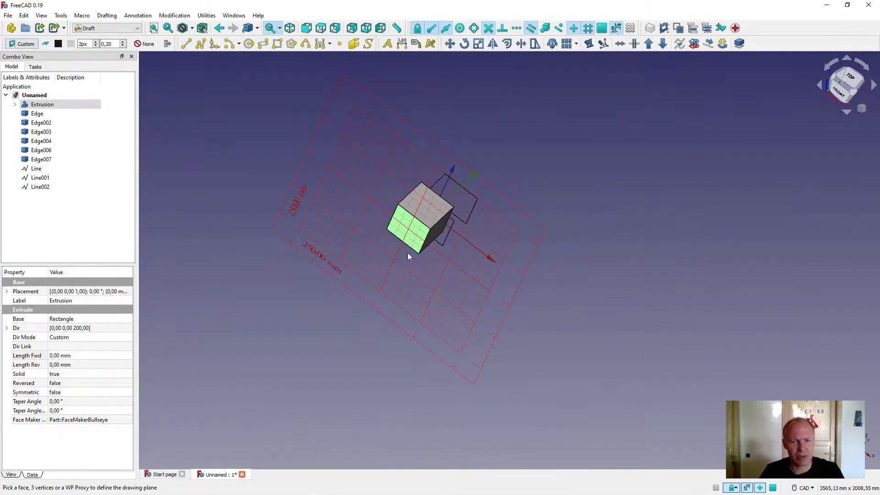
- Align the working plane through three corner vertices on the left side of the wireframe box
middle_drag(412, 255, 563, 264)
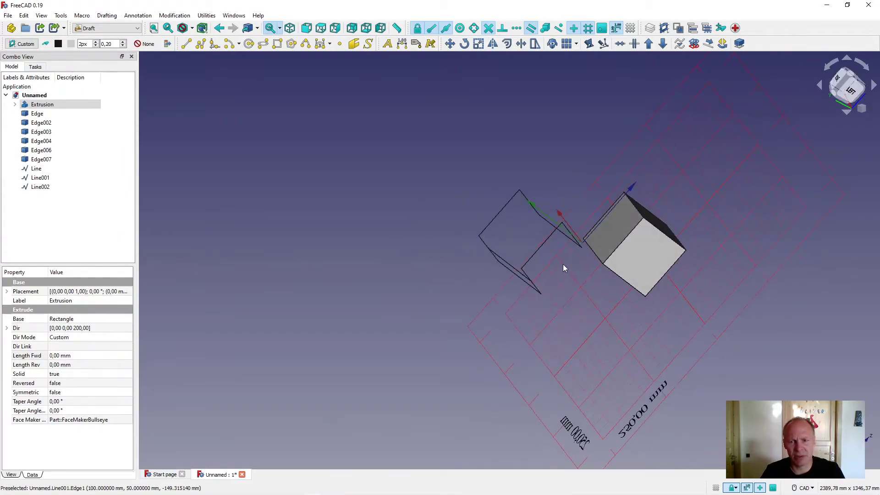
click(539, 219)
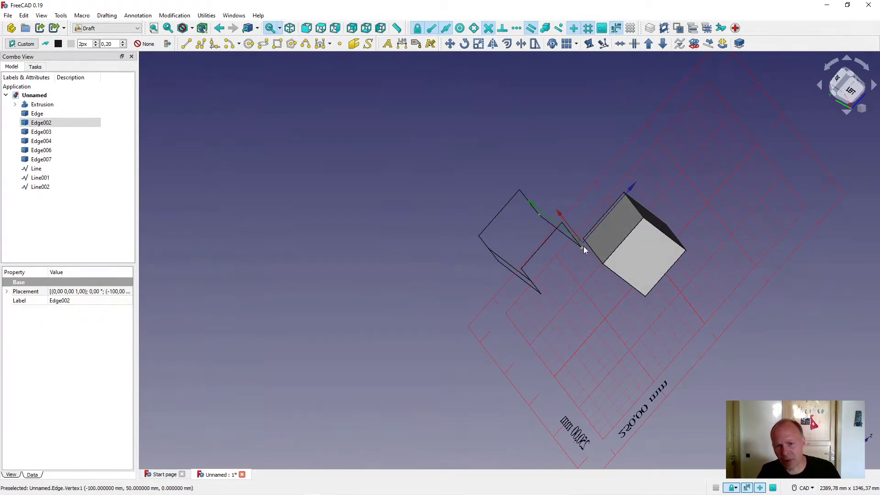
ctrl+click(582, 249)
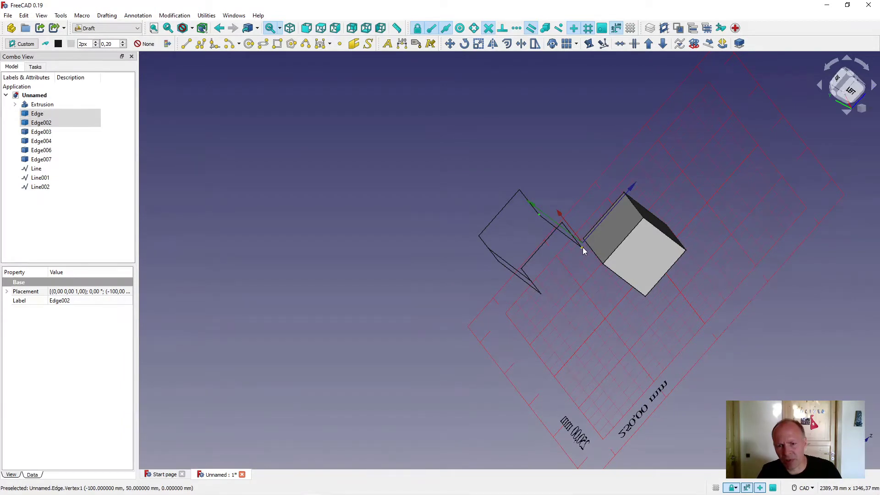
ctrl+click(541, 296)
middle_drag(576, 255, 471, 260)
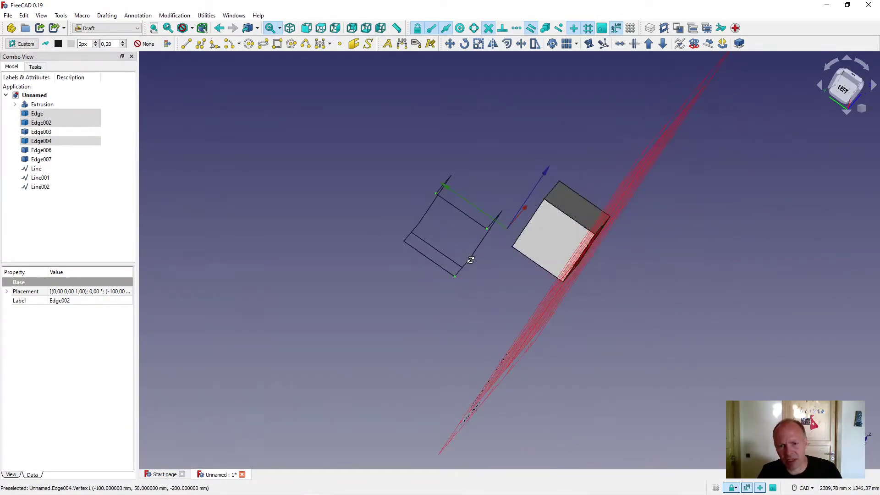
click(26, 47)
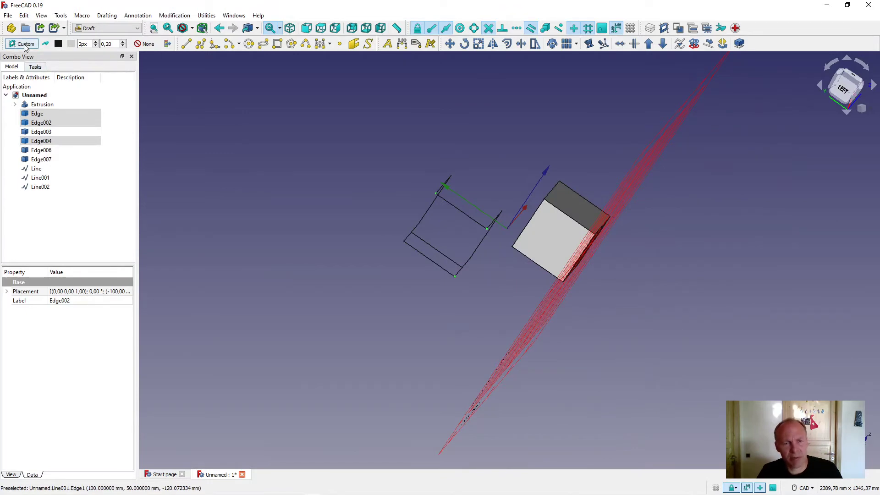
mouse_move(281, 243)
middle_down()
mouse_move(513, 329)
mouse_move(479, 266)
mouse_move(402, 236)
mouse_move(308, 226)
mouse_move(358, 244)
middle_up()
middle_drag(511, 286, 396, 216)
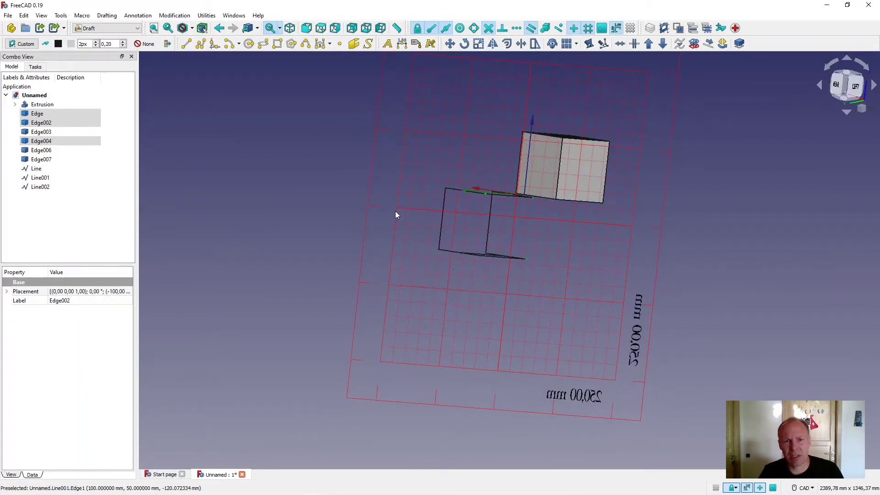
- Draw a filled circle with a radius of about 185 mm on the working plane, below the extruded cube
click(249, 43)
click(563, 300)
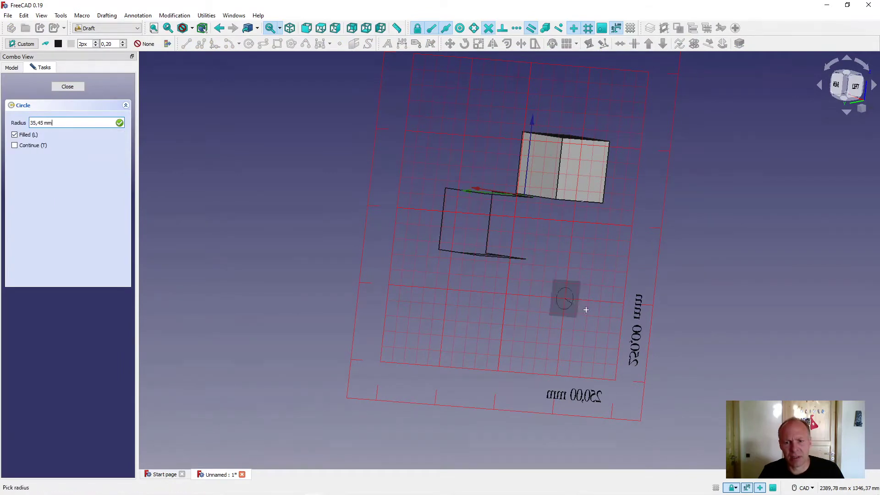
click(603, 316)
middle_drag(453, 295, 586, 316)
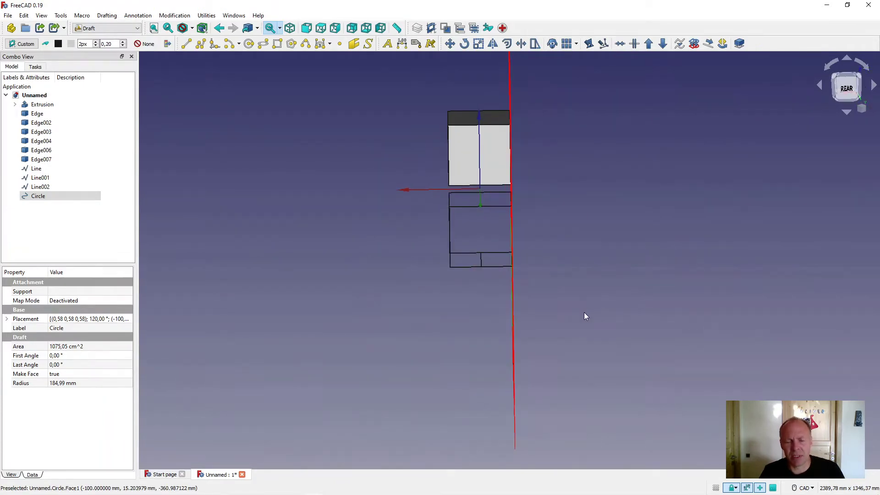
- Align the working plane through both ends of the wireframe's lower middle line and an upper corner vertex on its opposite side
click(483, 266)
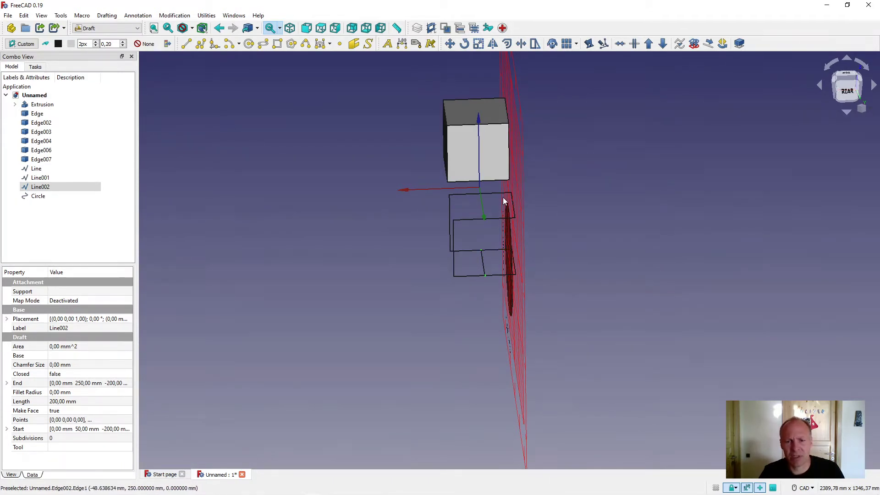
ctrl+click(449, 196)
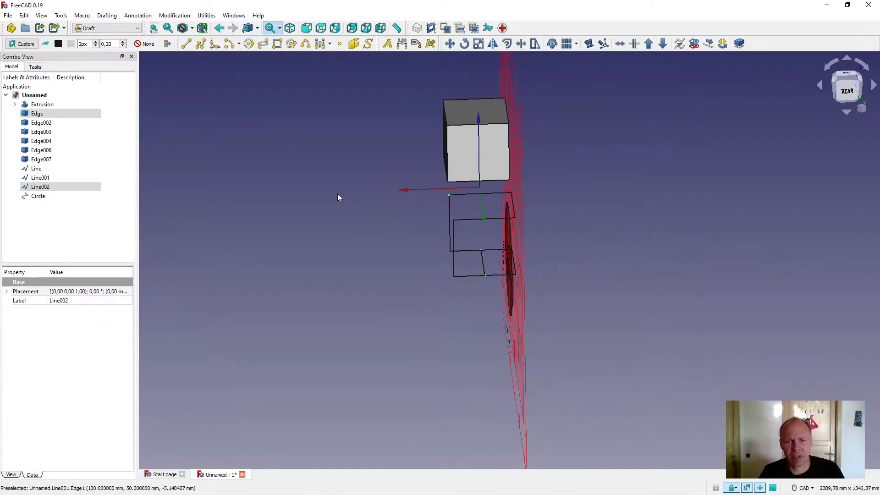
click(21, 44)
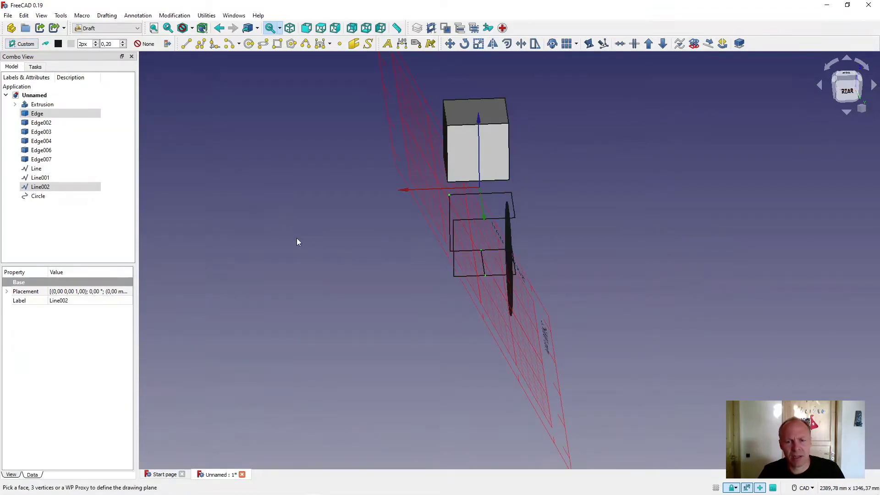
mouse_move(310, 242)
middle_down()
mouse_move(247, 208)
mouse_move(260, 186)
mouse_move(374, 206)
mouse_move(262, 179)
mouse_move(286, 214)
mouse_move(212, 190)
mouse_move(243, 212)
middle_up()
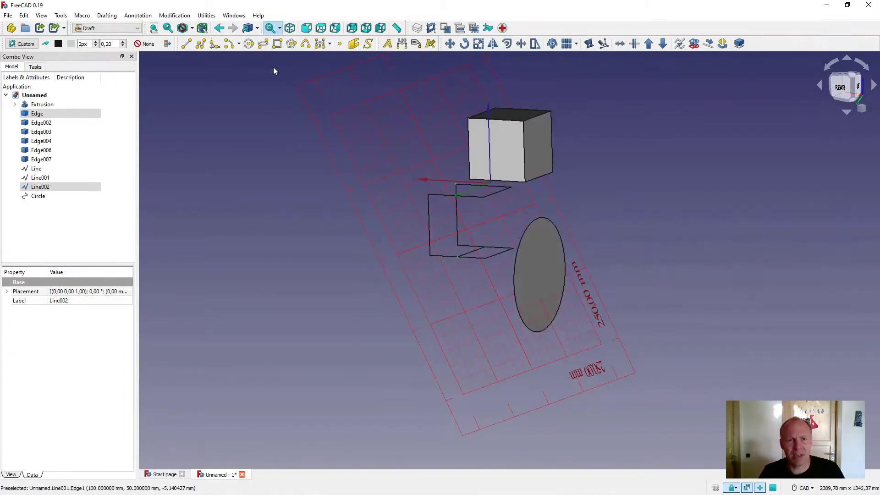
- Draw a filled 250 by 250 mm rectangle near a corner of the grid on the slanted working plane
click(277, 44)
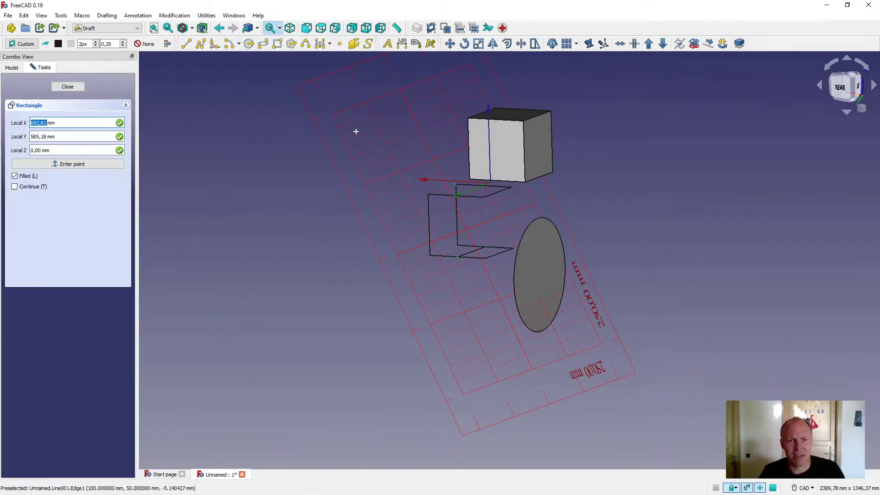
click(330, 114)
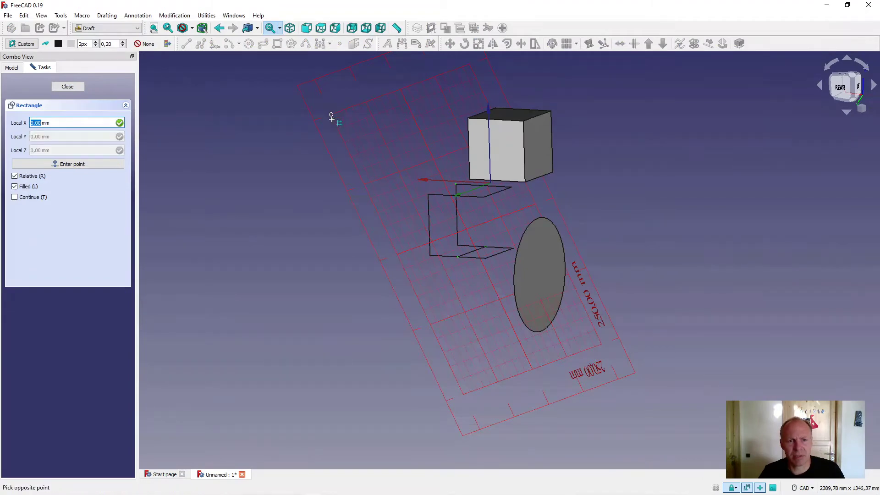
click(398, 170)
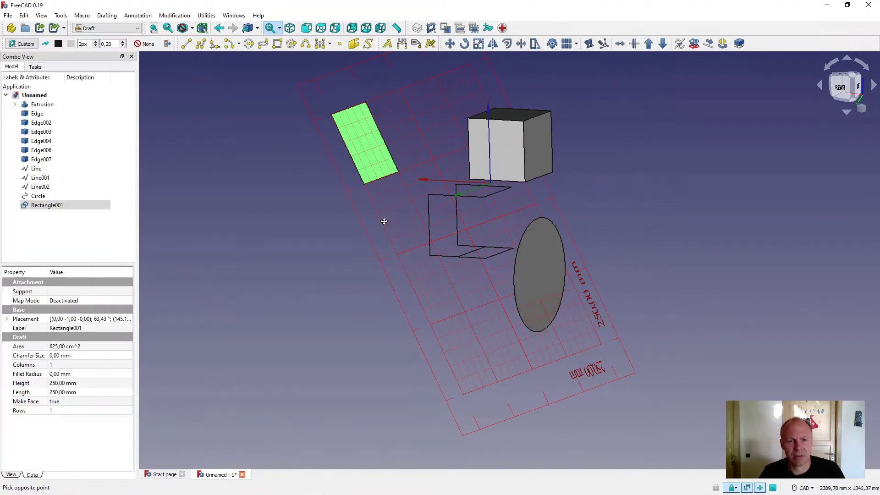
middle_drag(384, 218, 382, 200)
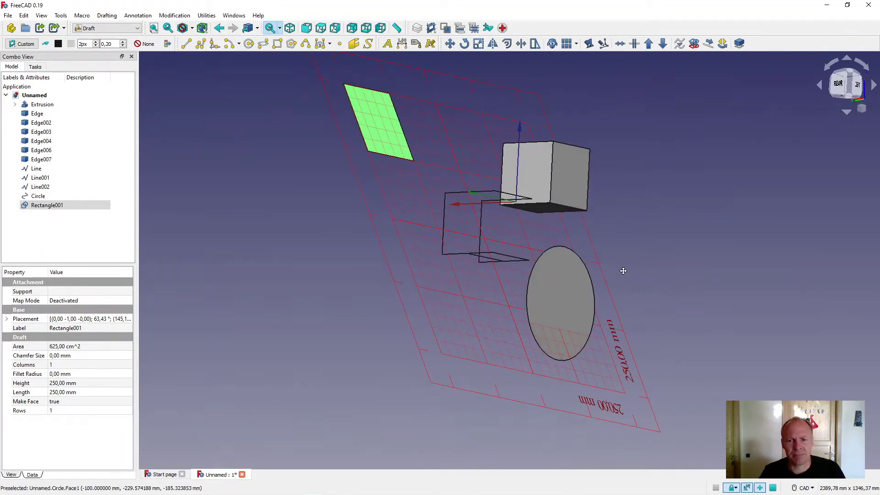
middle_drag(623, 274, 630, 290)
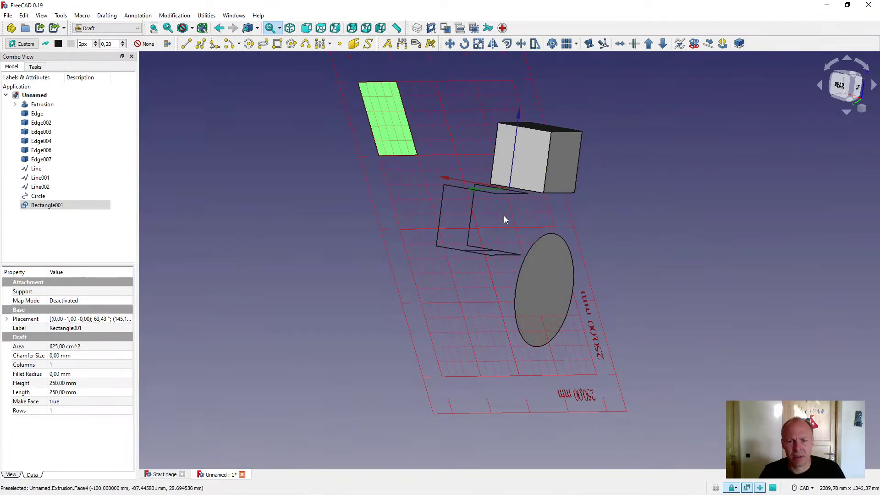
middle_drag(505, 218, 461, 228)
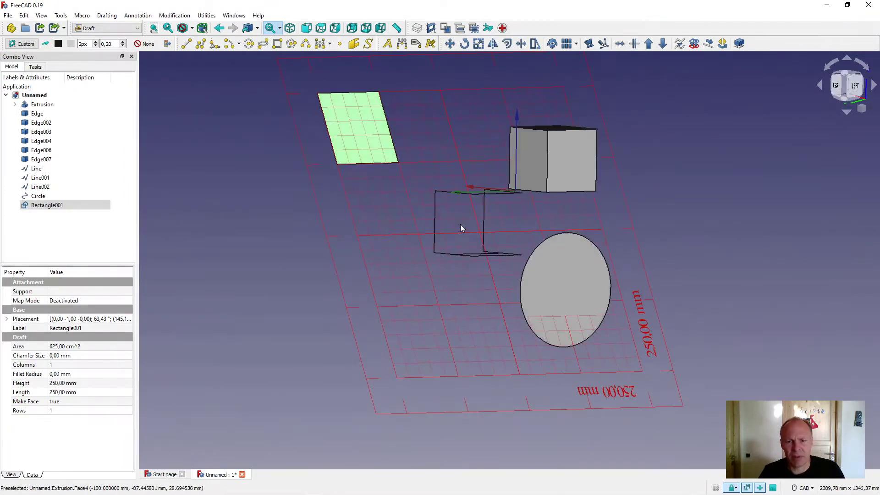
click(472, 195)
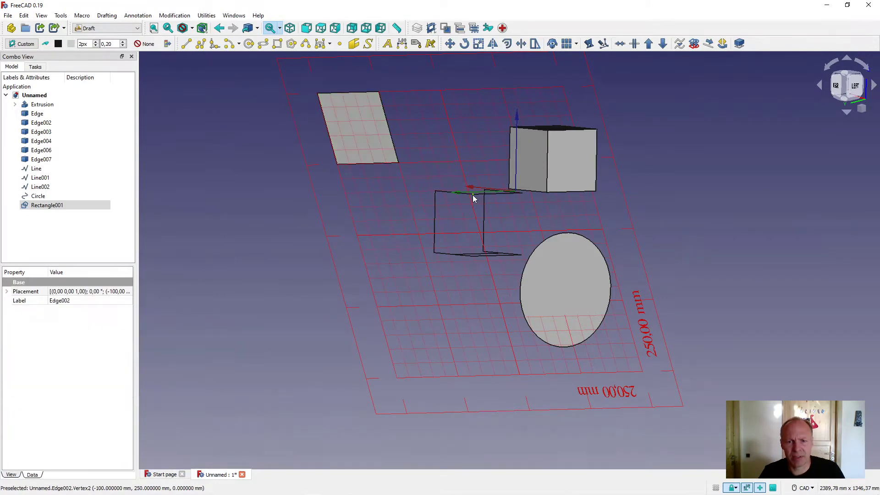
ctrl+click(525, 200)
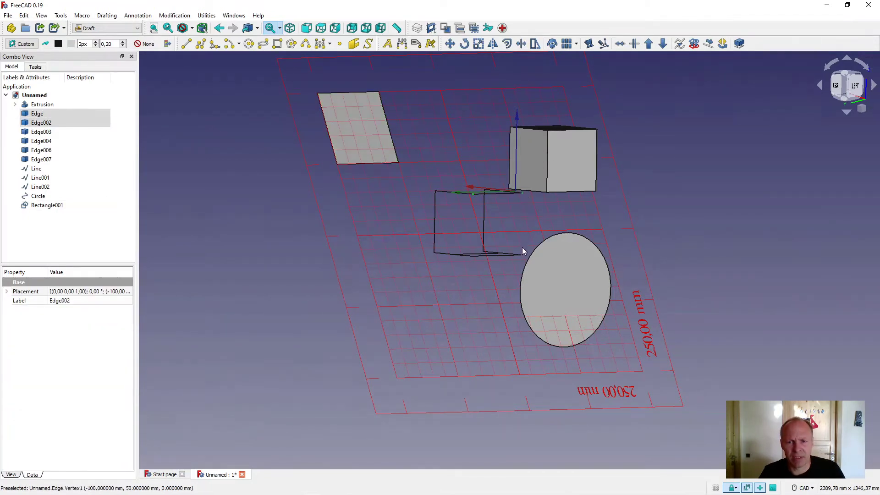
ctrl+click(520, 254)
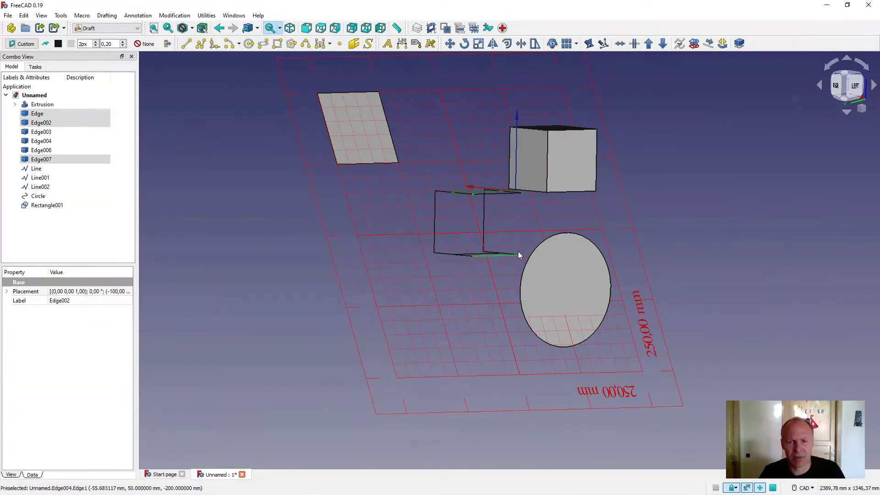
ctrl+click(521, 254)
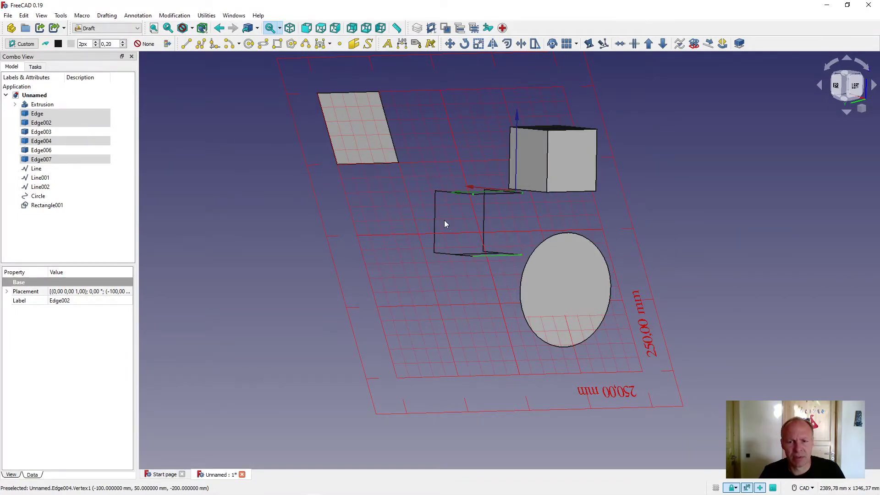
click(392, 220)
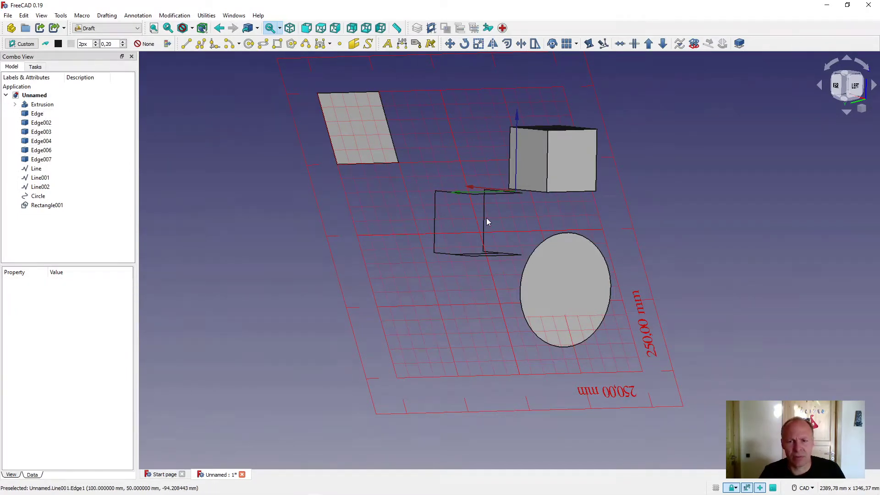
- Set the working plane to Top (XY)
middle_drag(475, 222, 531, 242)
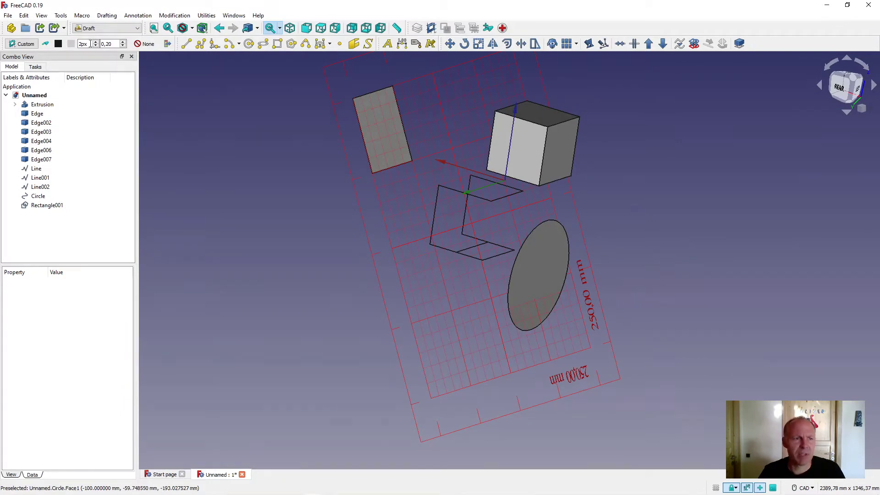
click(25, 44)
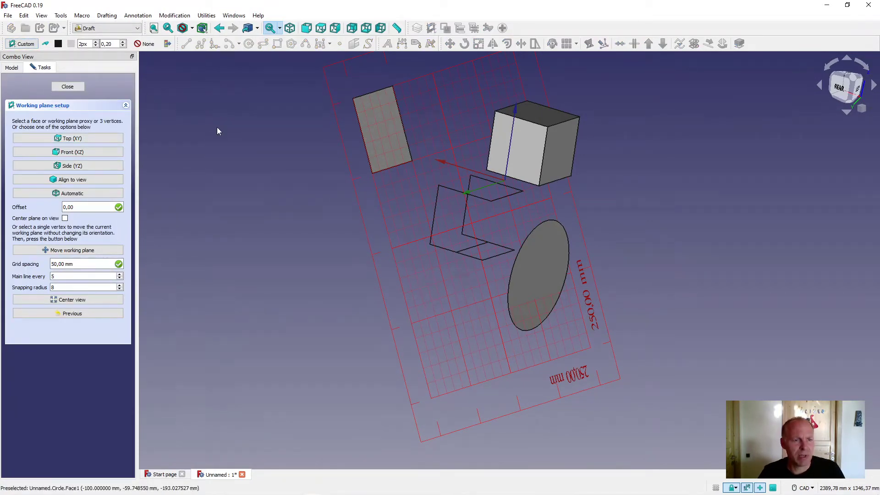
click(67, 86)
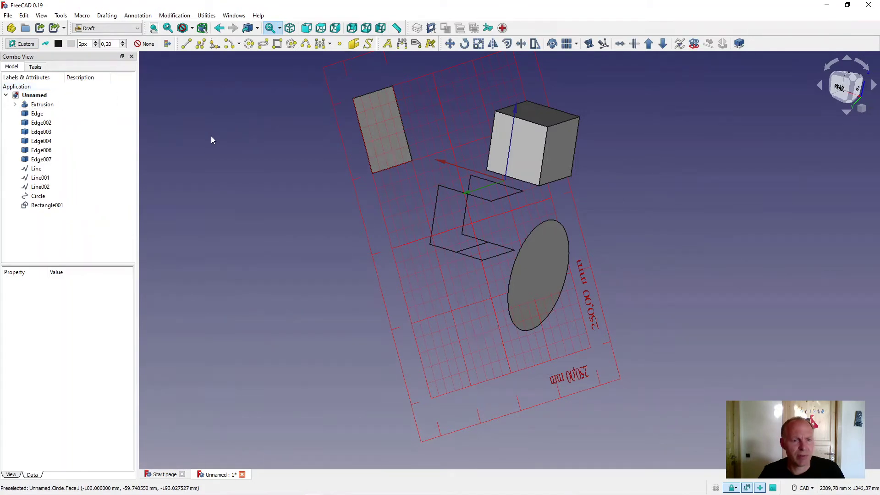
click(23, 44)
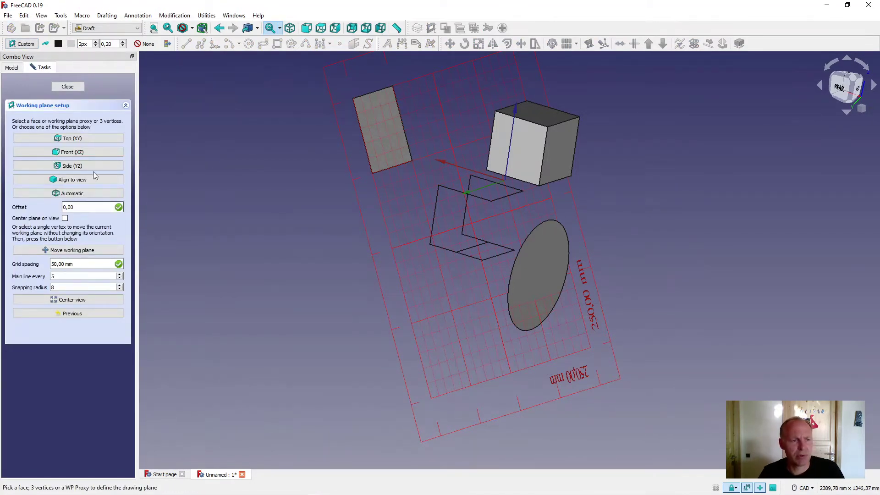
click(63, 139)
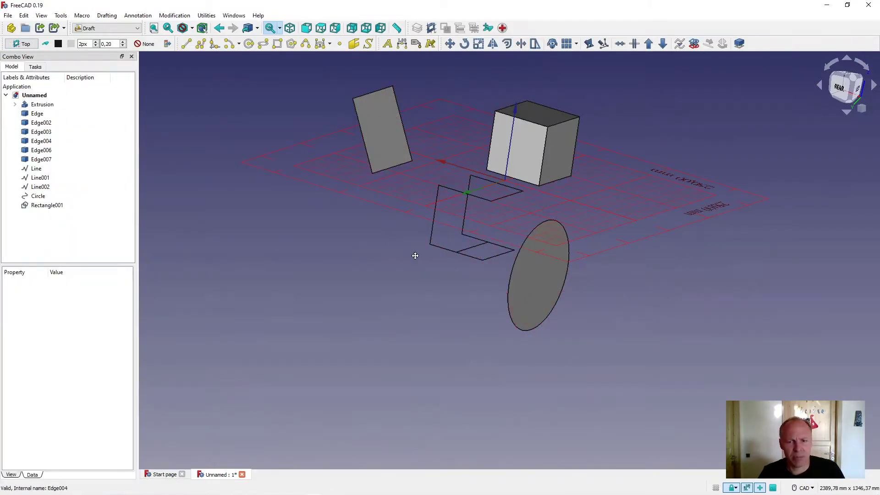
middle_drag(415, 256, 480, 282)
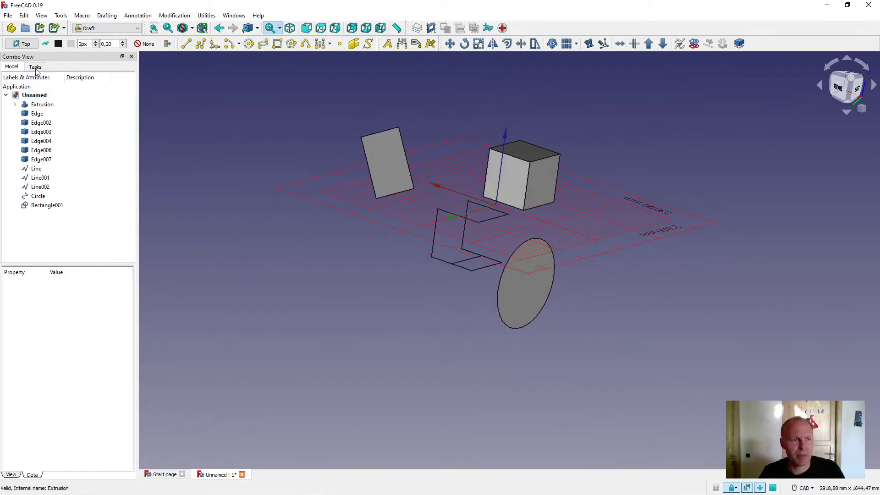
- Set the working plane to Top (XY) with a negative offset
click(20, 45)
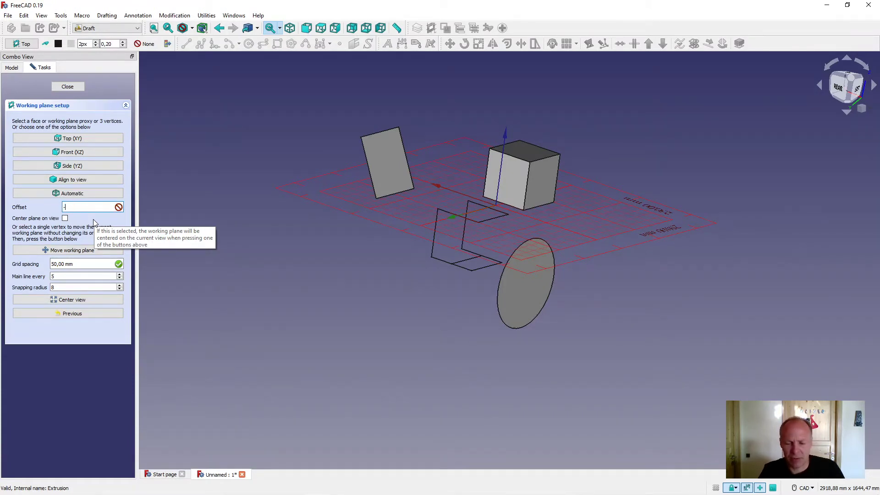
click(61, 139)
middle_drag(169, 186, 248, 221)
middle_drag(548, 232, 660, 326)
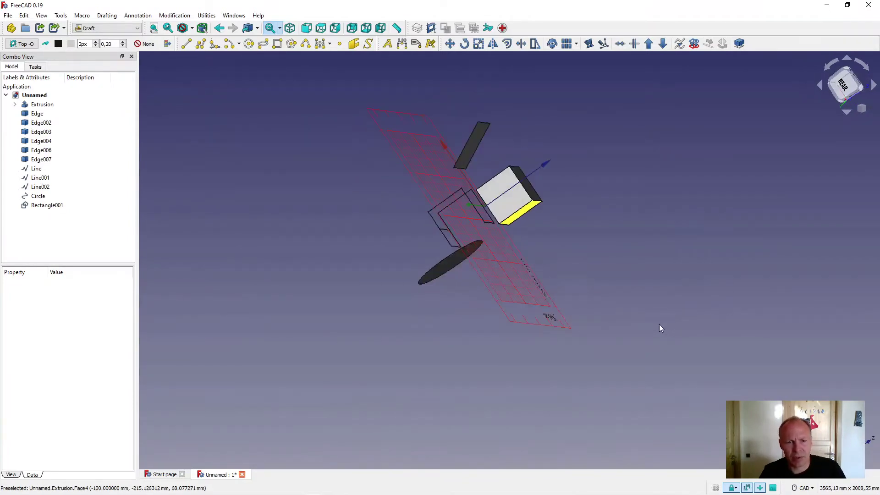
- Move the working plane to an outer corner vertex of the lower wireframe, keeping the plane's orientation
click(22, 43)
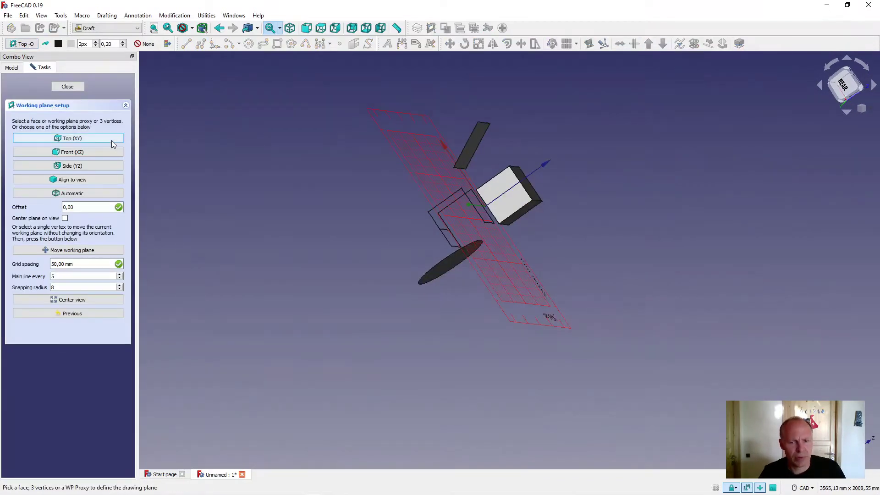
middle_drag(367, 245, 589, 284)
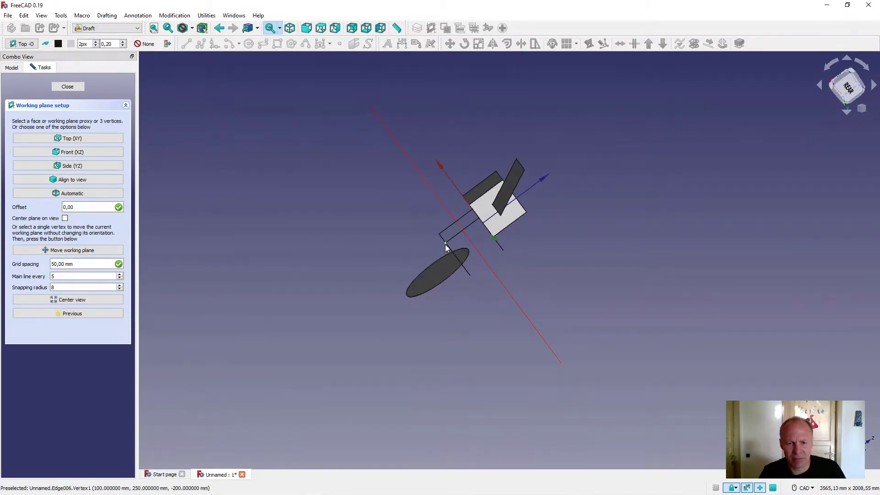
click(58, 253)
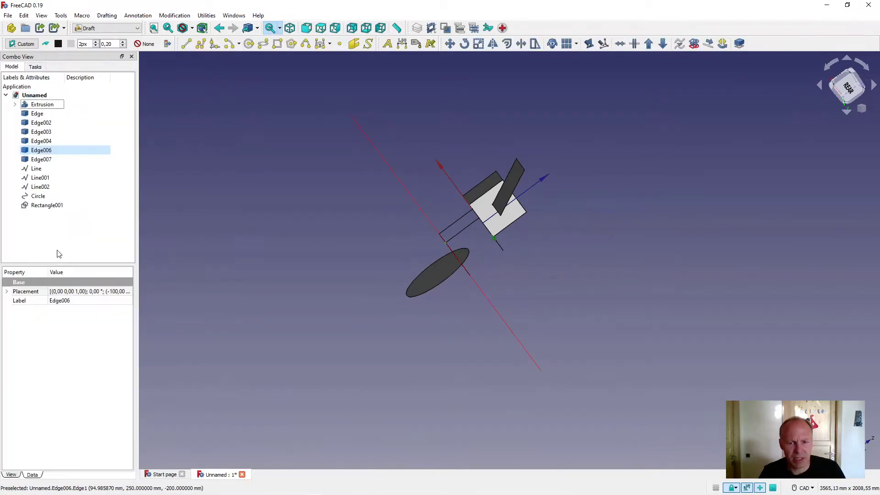
middle_drag(516, 270, 450, 273)
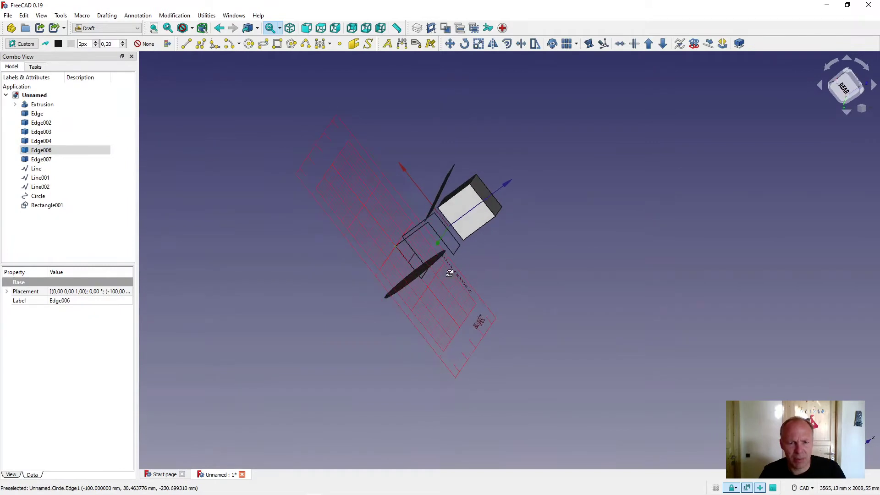
- Move the working plane to an outer corner vertex of the upper wireframe, keeping the plane's orientation
click(22, 44)
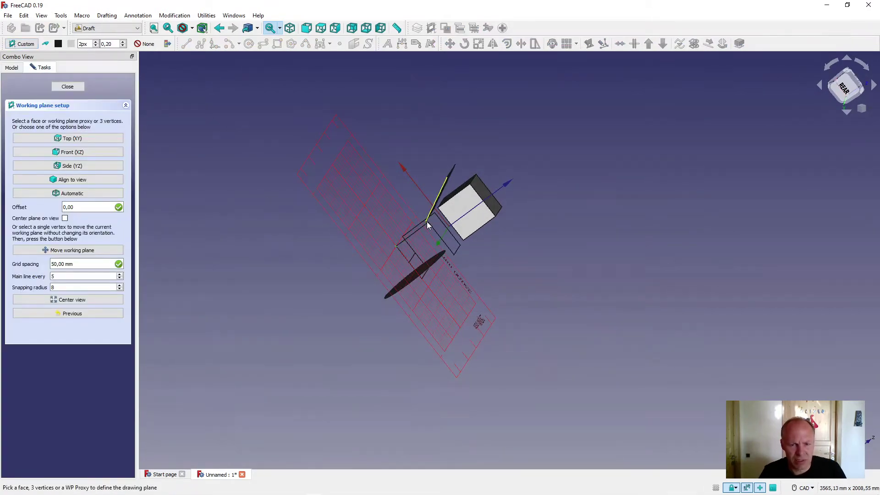
click(454, 255)
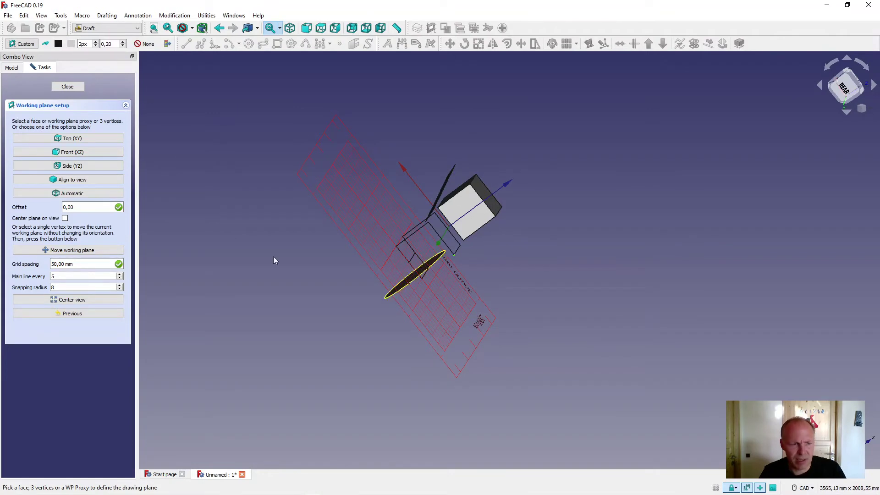
click(58, 251)
middle_drag(206, 263, 211, 227)
- Center the view on the moved working plane
click(23, 45)
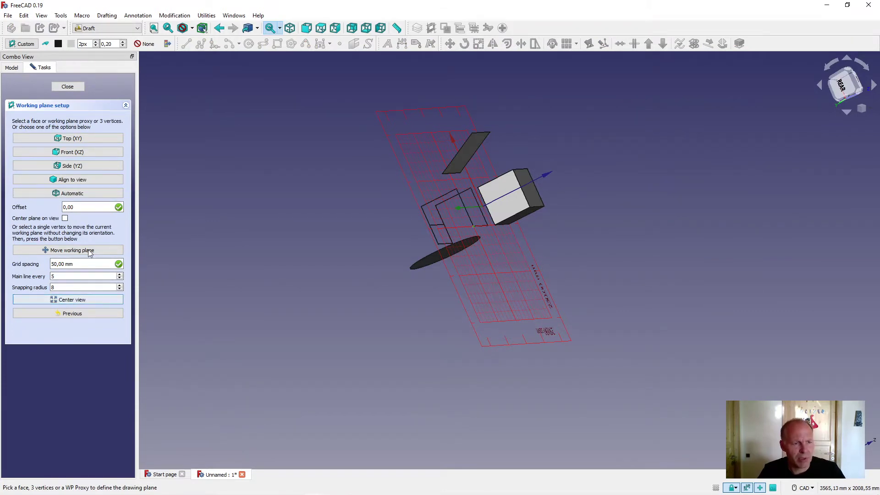
click(65, 300)
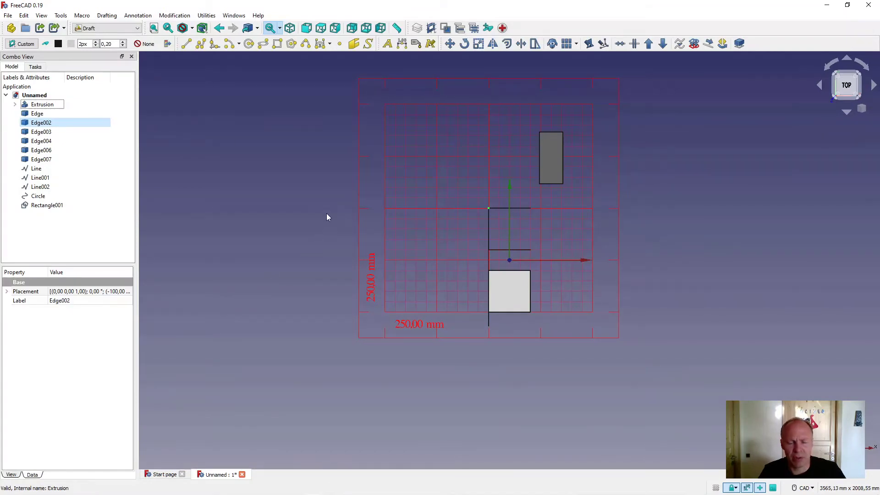
middle_drag(327, 217, 568, 289)
middle_drag(499, 171, 483, 204)
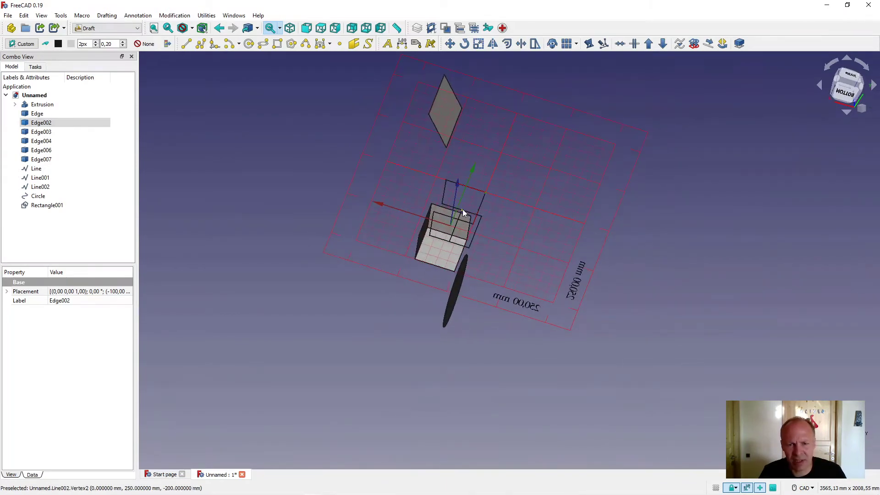
click(463, 210)
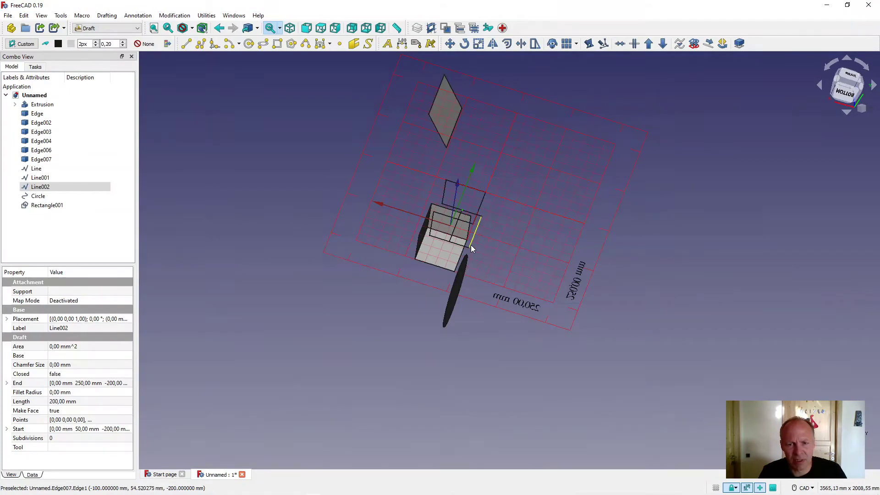
ctrl+click(471, 245)
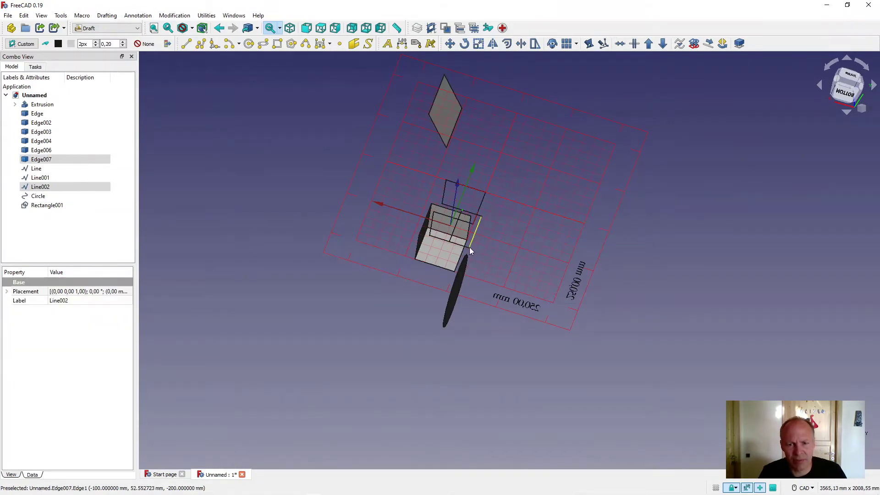
click(429, 291)
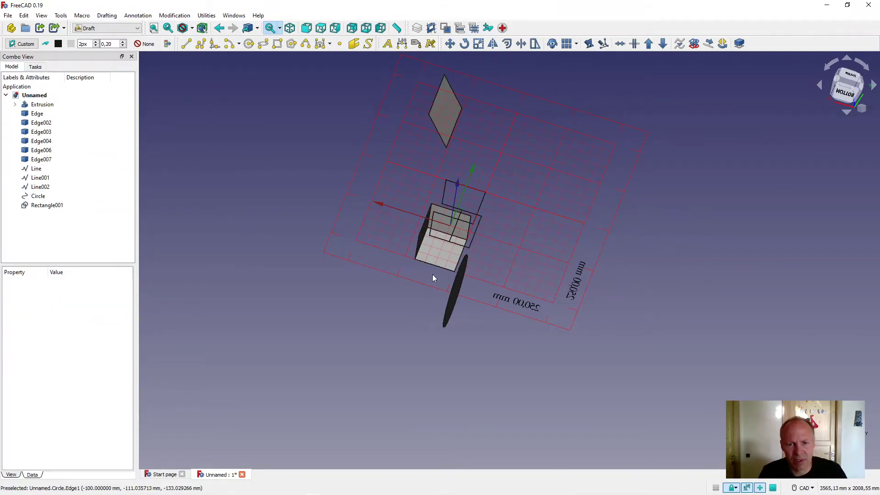
- Align the working plane through the end of the lower wireframe's middle line, a lower wireframe corner and an upper wireframe corner
click(462, 210)
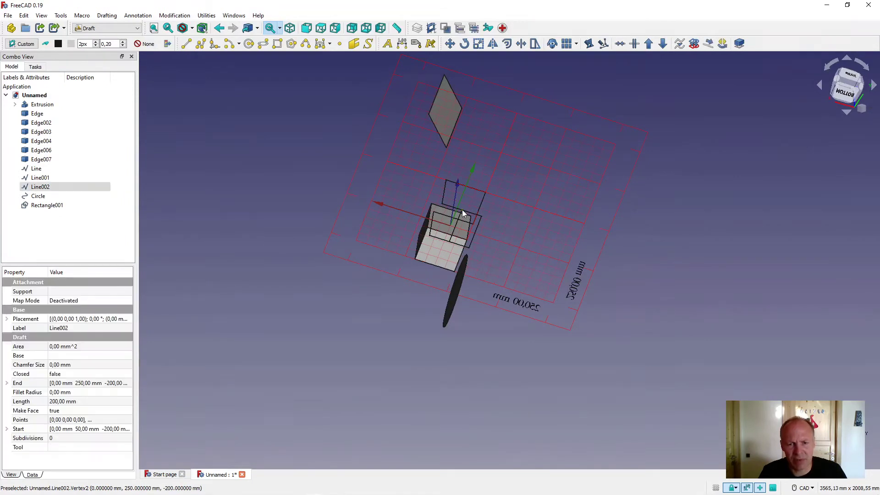
ctrl+click(469, 248)
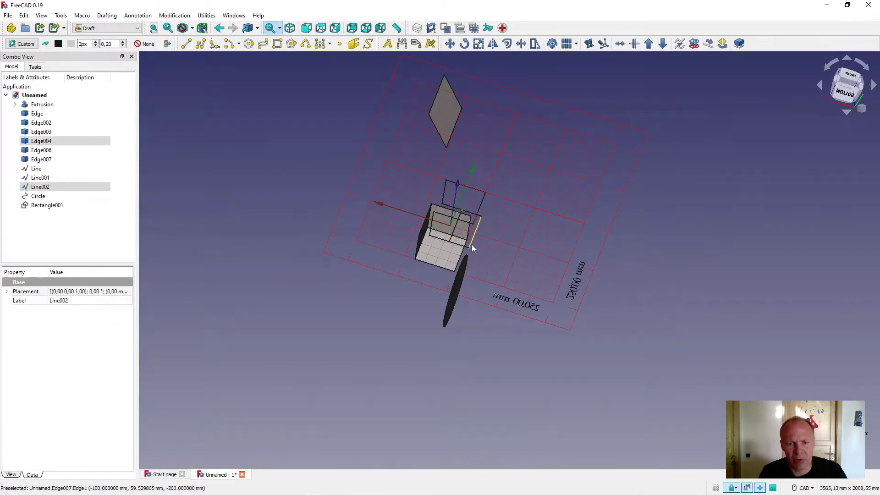
ctrl+click(487, 195)
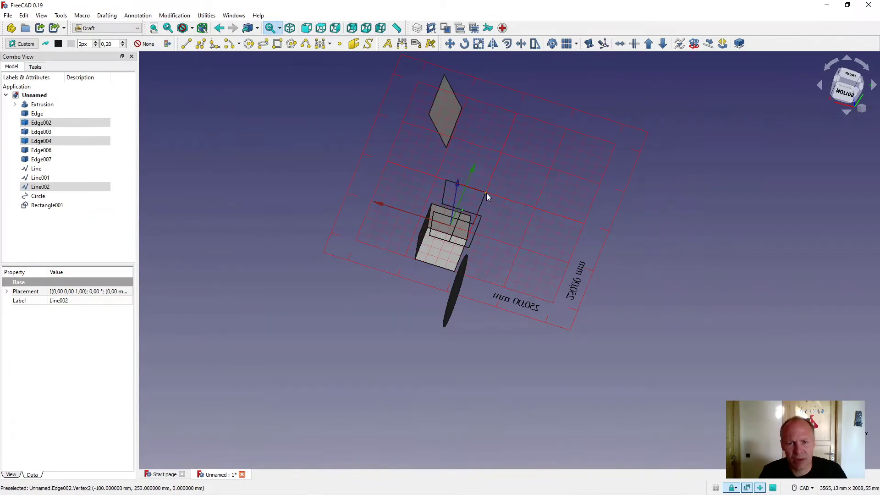
middle_drag(519, 224, 450, 209)
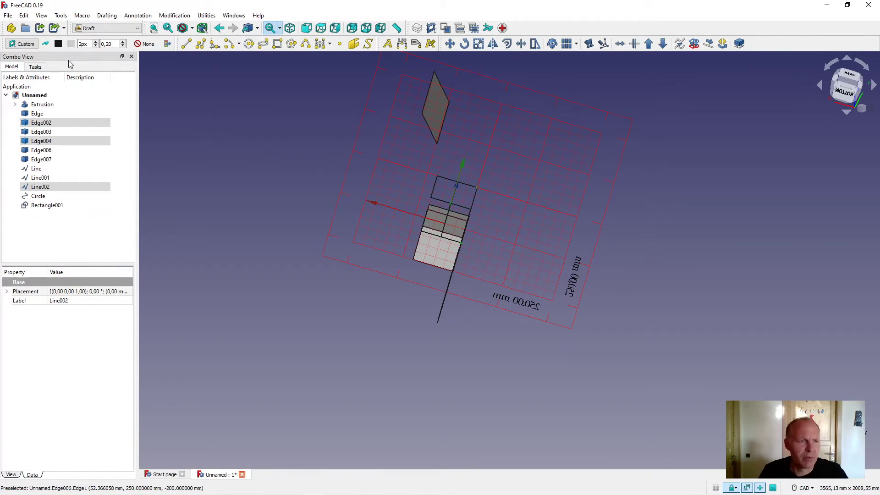
click(18, 47)
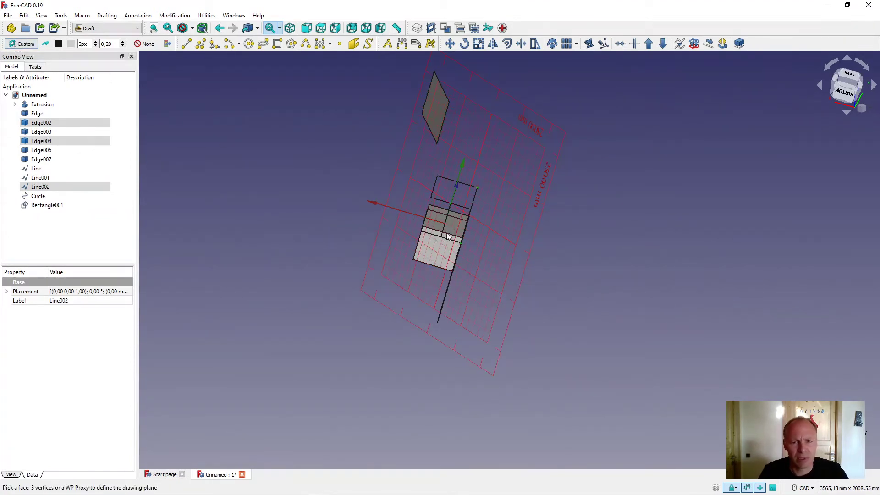
middle_drag(527, 257, 527, 288)
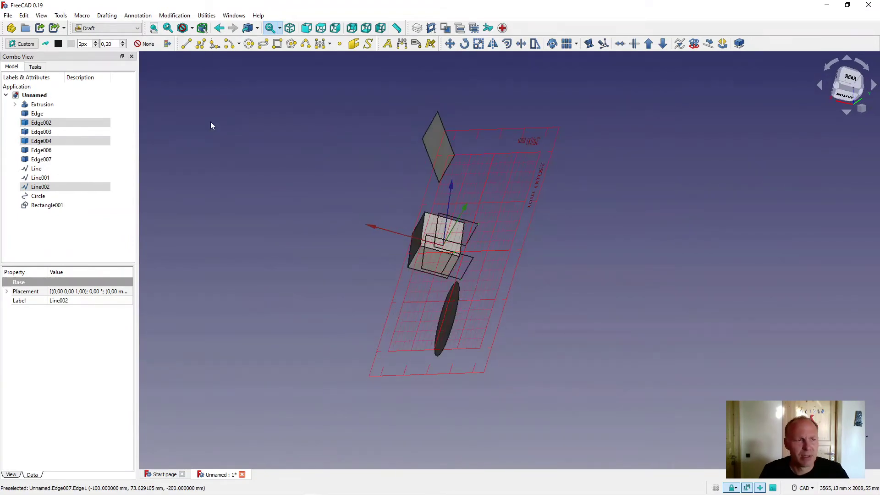
- Center the view on the slanted working plane and draw a filled three-sided polygon near a grid corner beside the circle
click(21, 44)
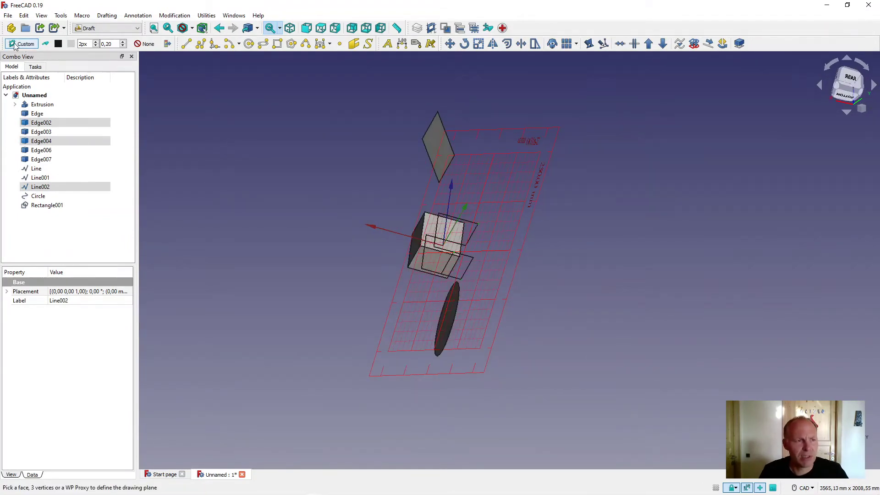
click(190, 98)
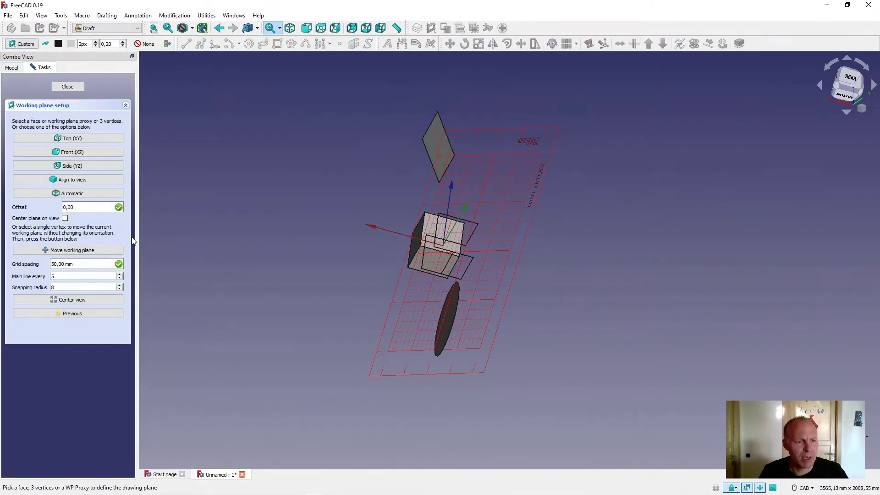
click(68, 300)
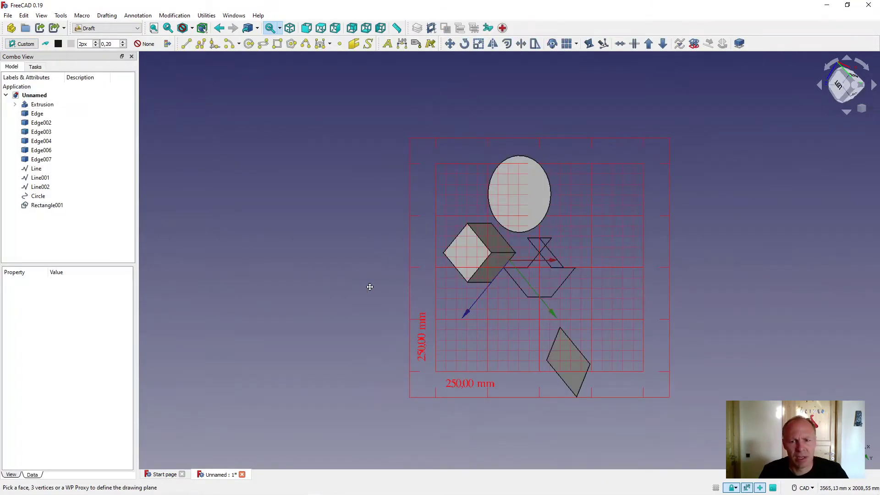
mouse_move(369, 287)
middle_down()
mouse_move(299, 277)
mouse_move(328, 277)
middle_up()
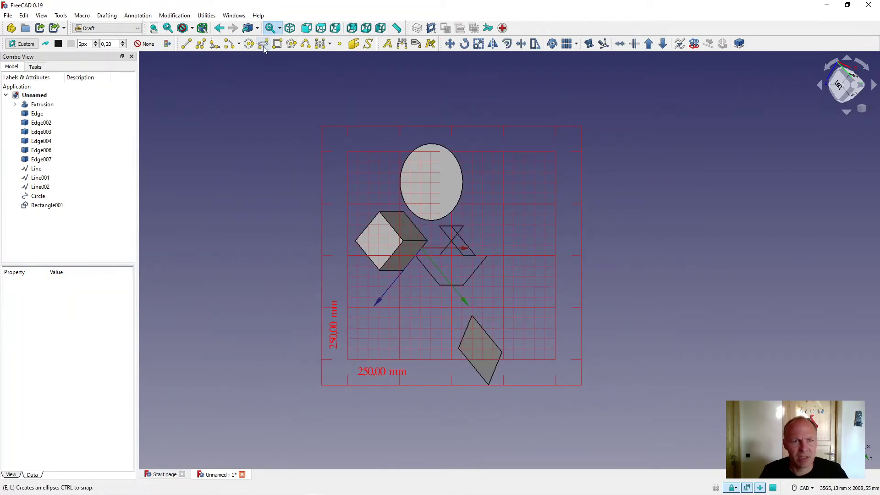
click(291, 43)
click(521, 186)
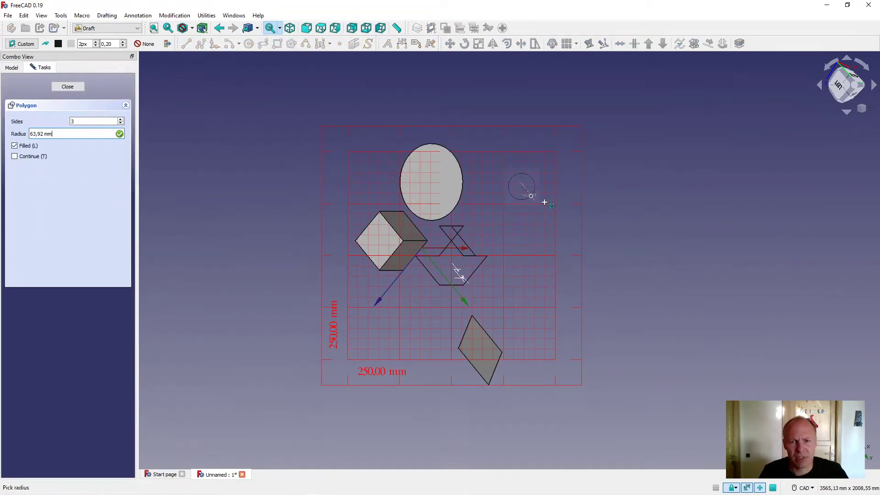
click(546, 203)
mouse_move(521, 246)
middle_down()
mouse_move(511, 256)
mouse_move(262, 283)
mouse_move(567, 253)
mouse_move(688, 228)
mouse_move(586, 212)
middle_up()
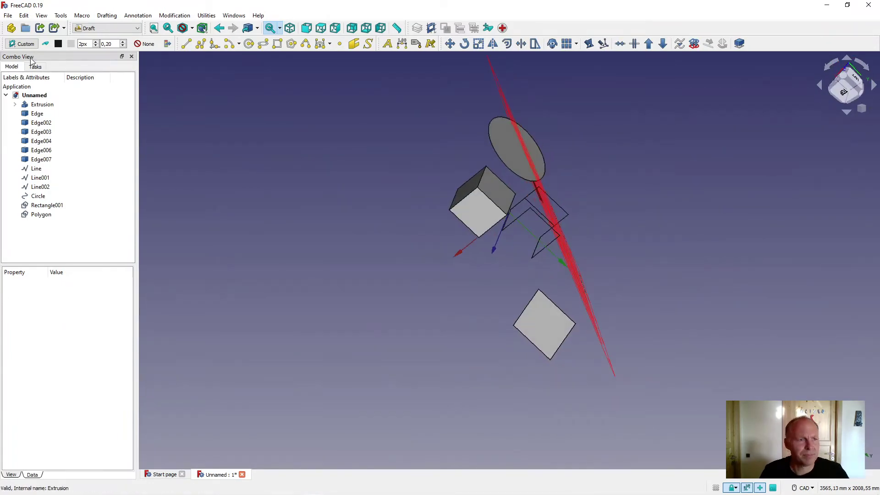
- Step back through the previous working planes to the horizontal plane used before the three-vertex alignment
click(20, 44)
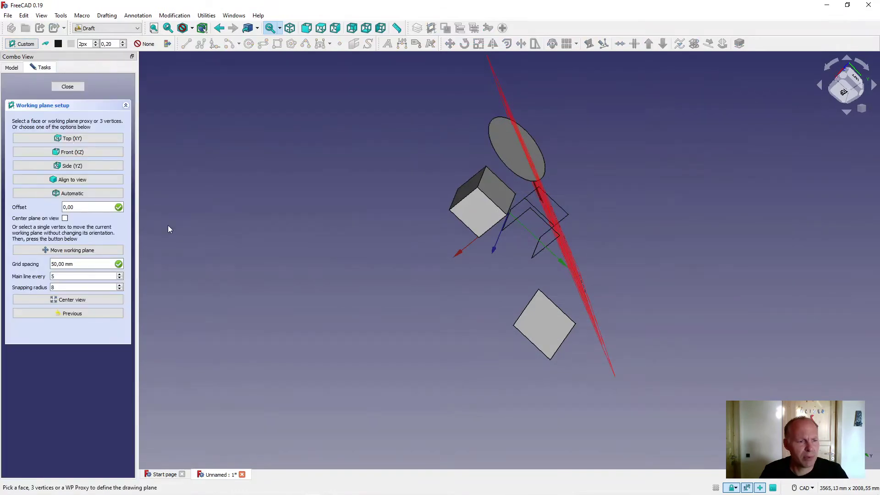
click(64, 315)
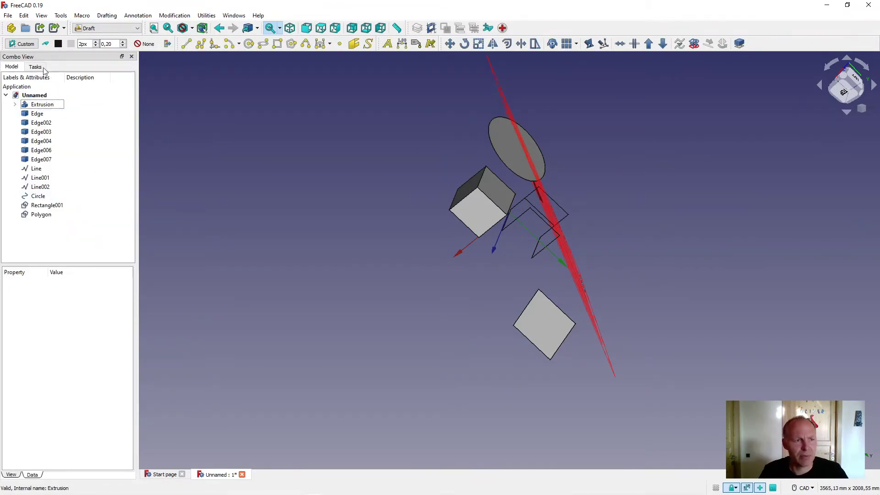
click(29, 46)
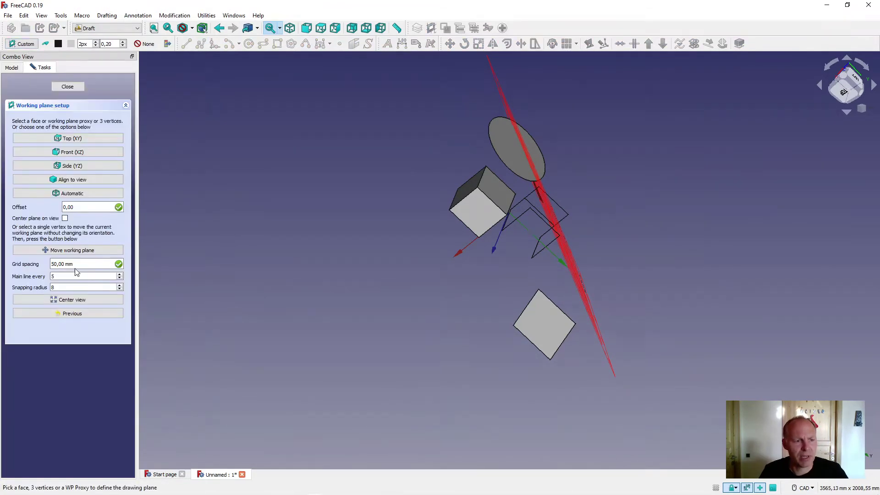
click(77, 313)
click(22, 43)
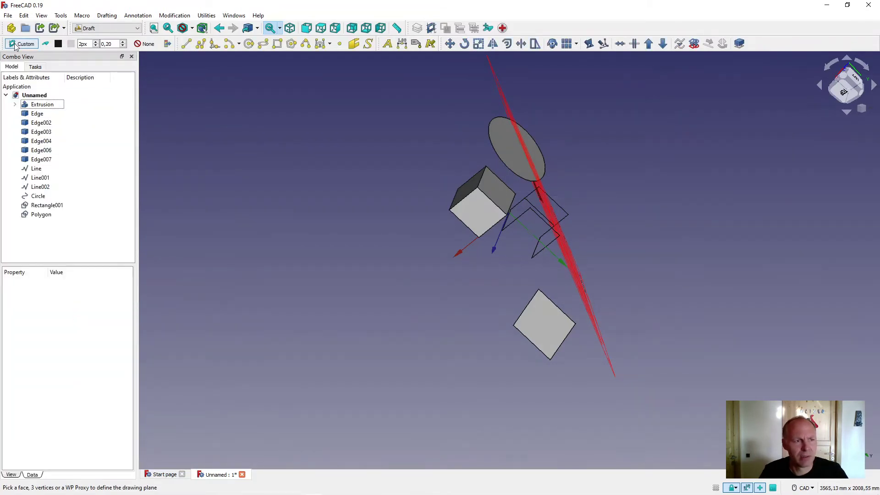
click(71, 315)
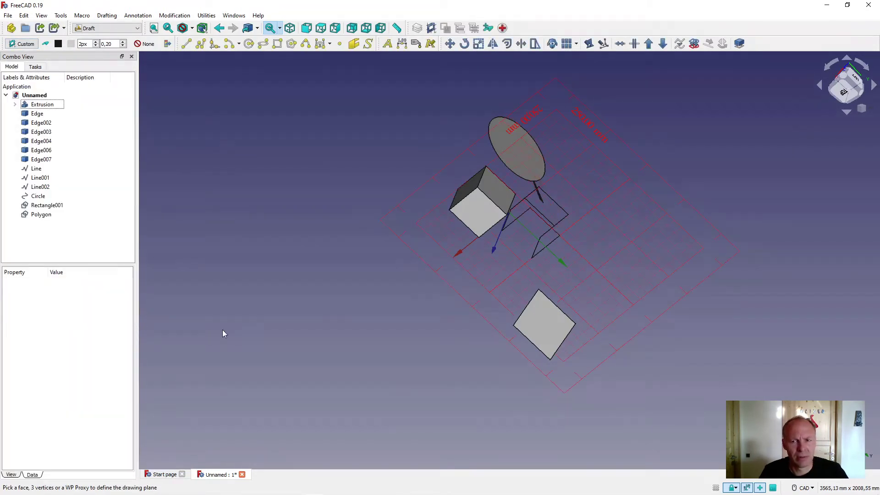
middle_drag(272, 314, 509, 300)
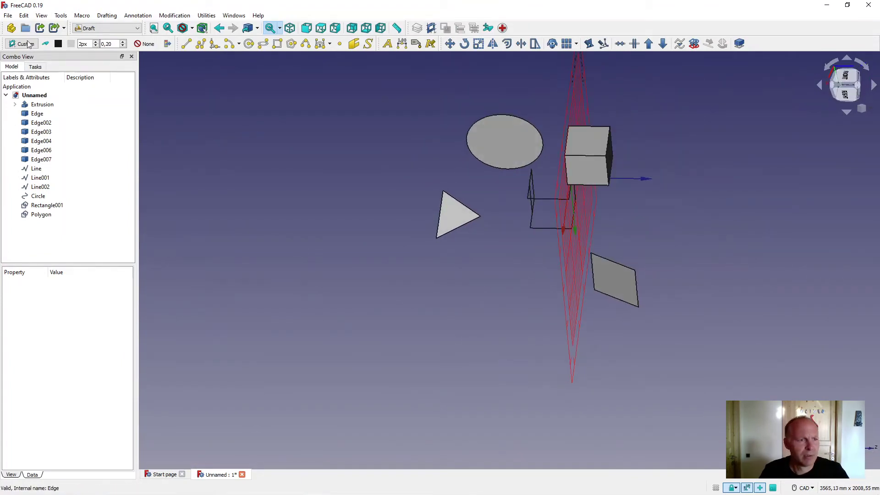
- Set the working plane grid to show a main line every 10 squares
click(18, 44)
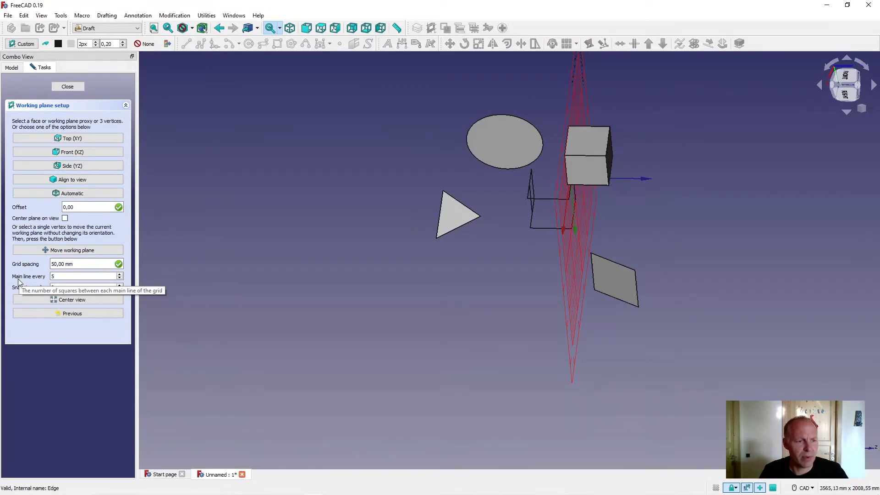
click(320, 29)
scroll(445, 193, up, 2)
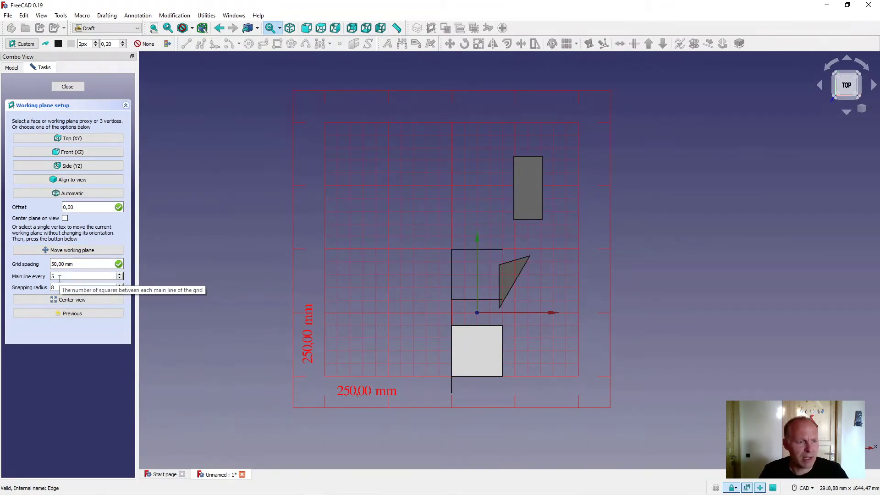
double_click(59, 277)
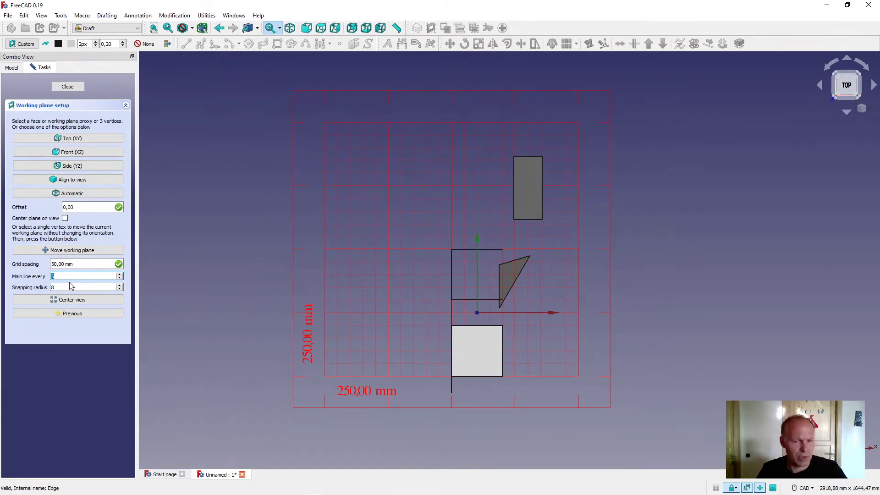
text(1)
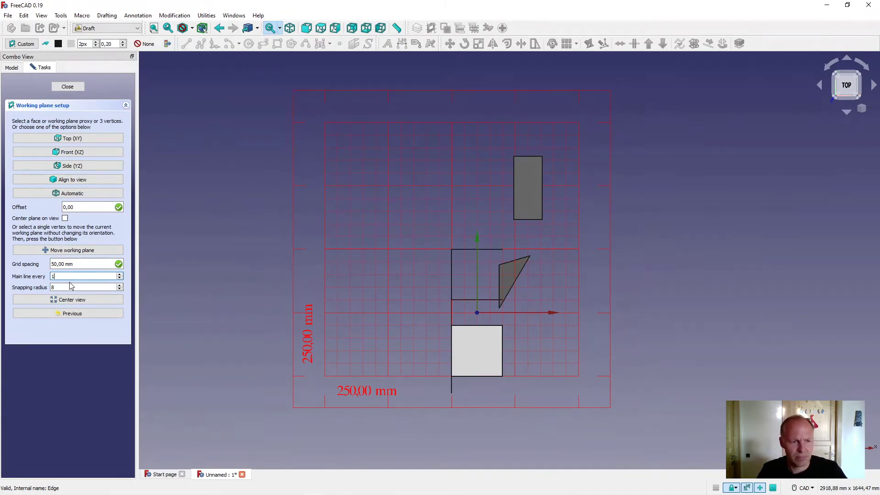
text(0)
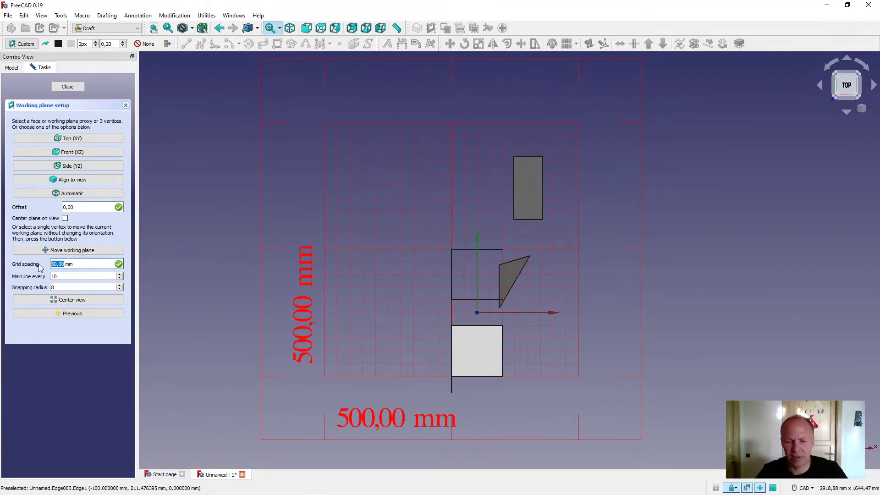
- Set the working plane grid spacing to 25 mm and close the working plane setup
text(25)
scroll(417, 259, up, 1)
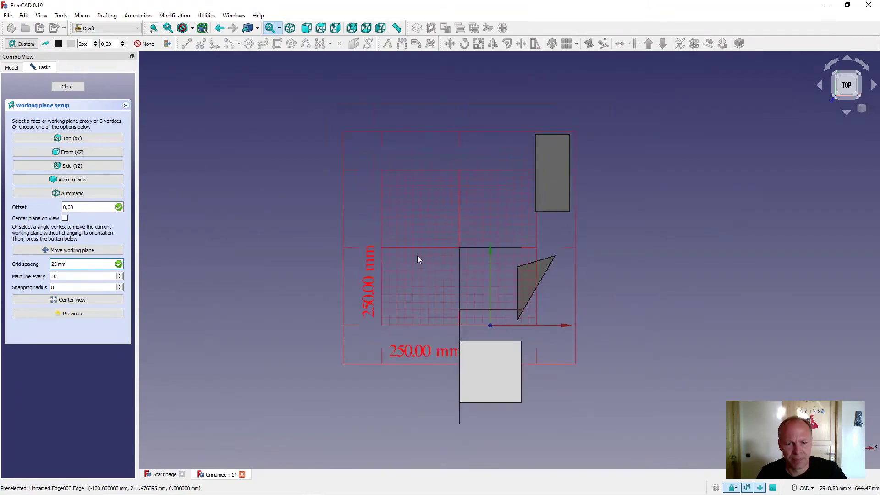
scroll(417, 259, up, 1)
click(67, 86)
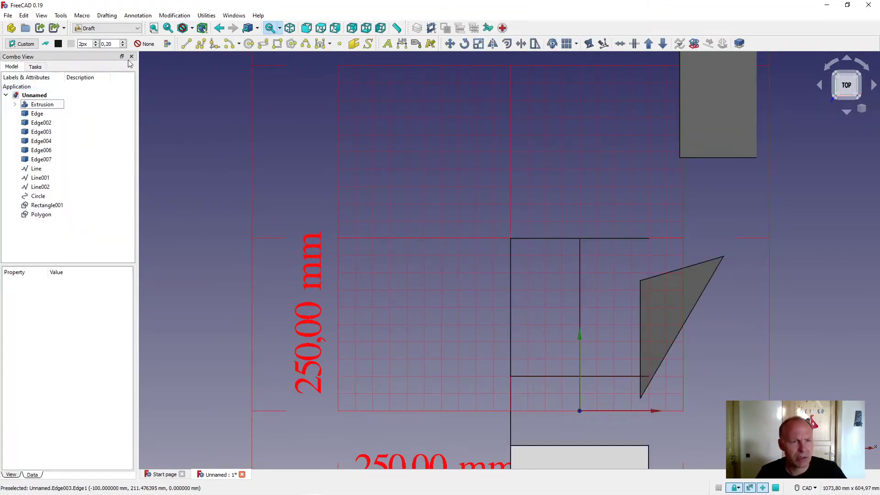
click(186, 44)
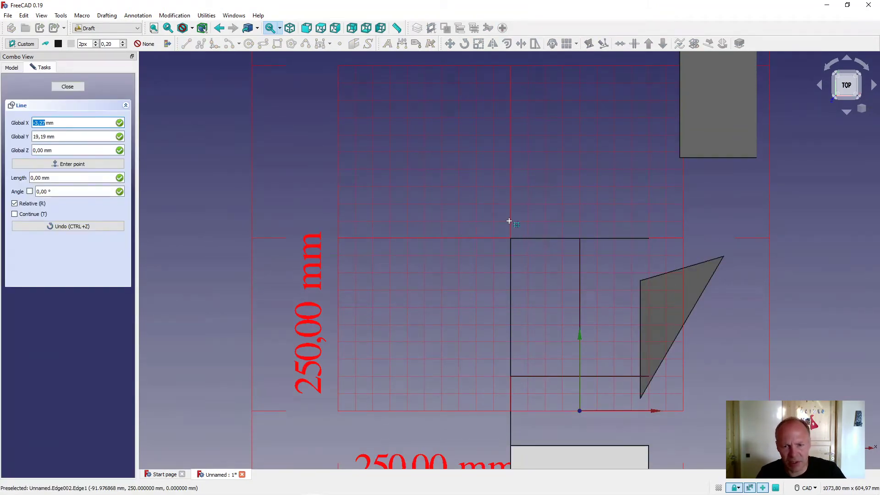
click(508, 204)
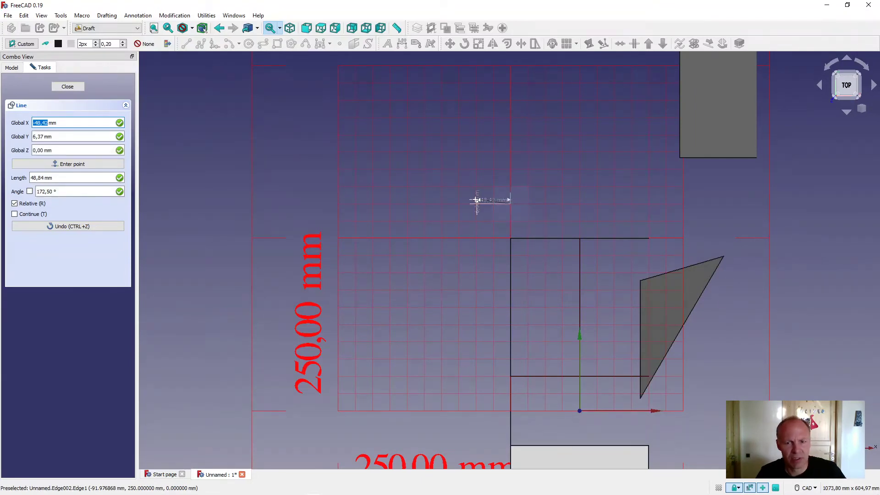
key(x)
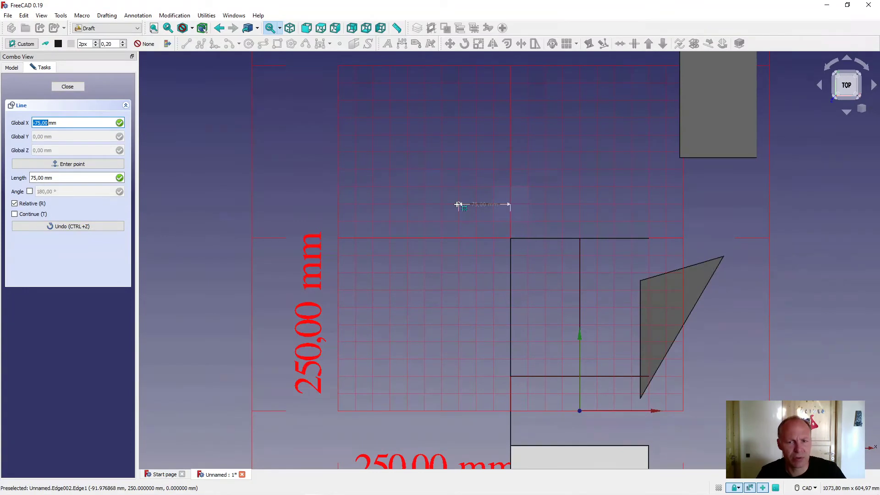
key(Escape)
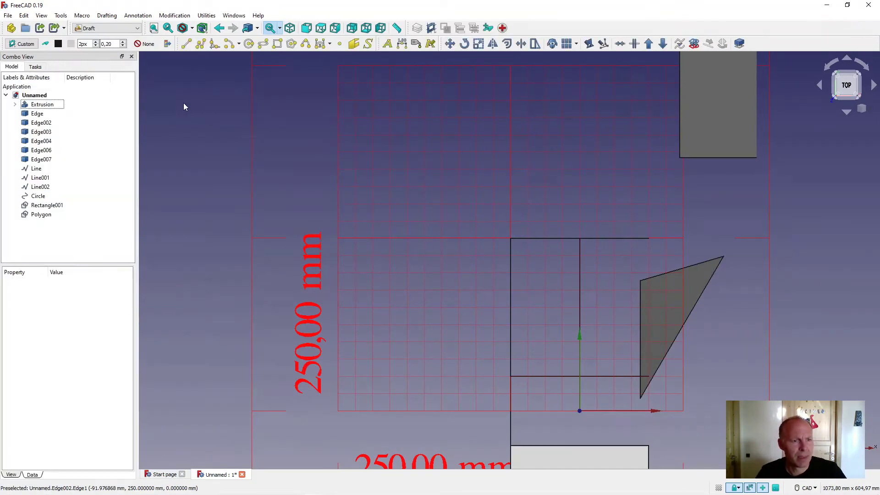
- Enable centering the plane on the view and align the working plane to Top (XY) with the scene shown off-center
click(26, 44)
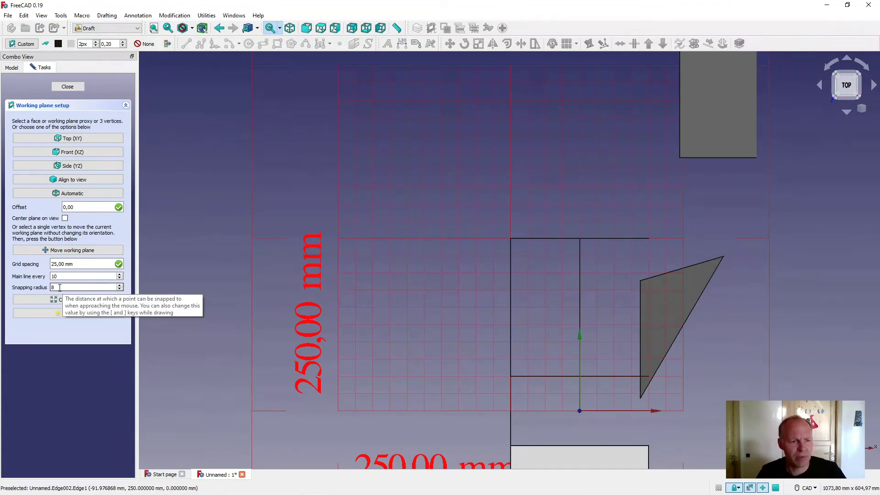
scroll(358, 299, down, 3)
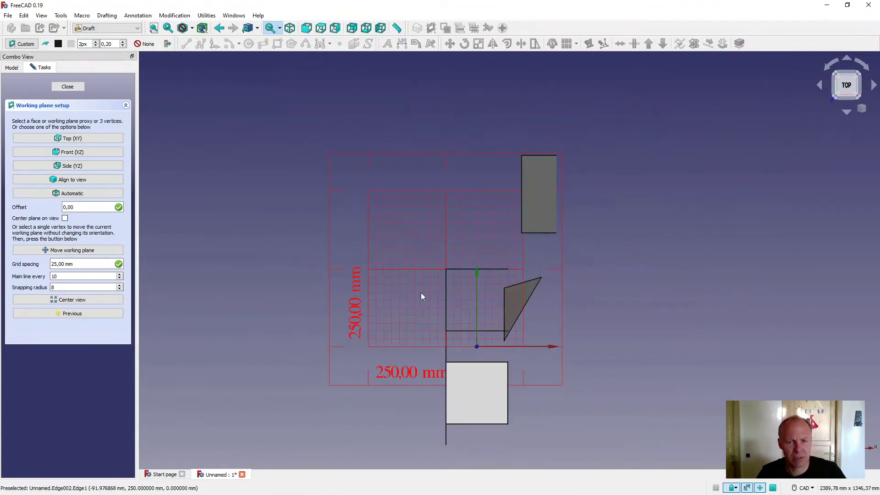
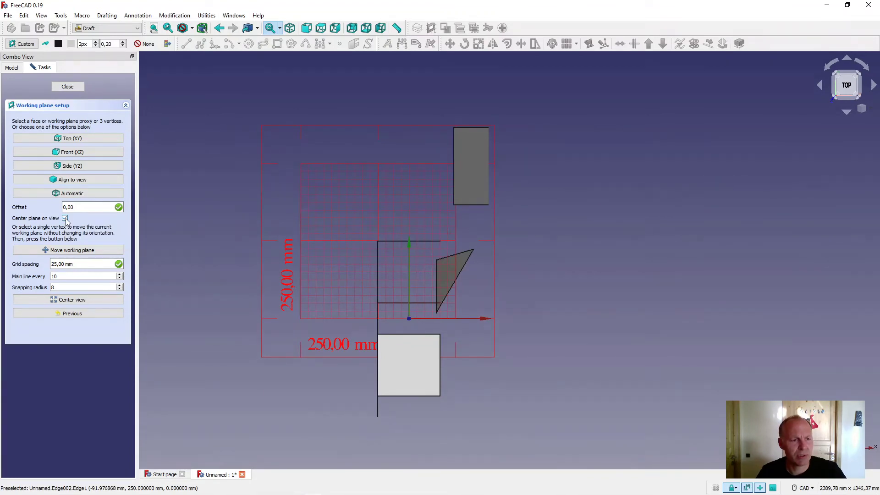
click(64, 219)
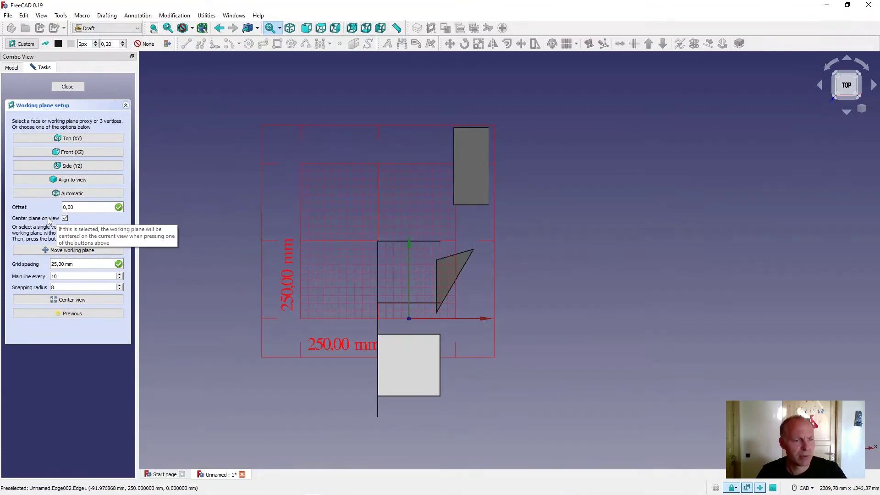
scroll(254, 210, down, 3)
middle_drag(254, 210, 317, 221)
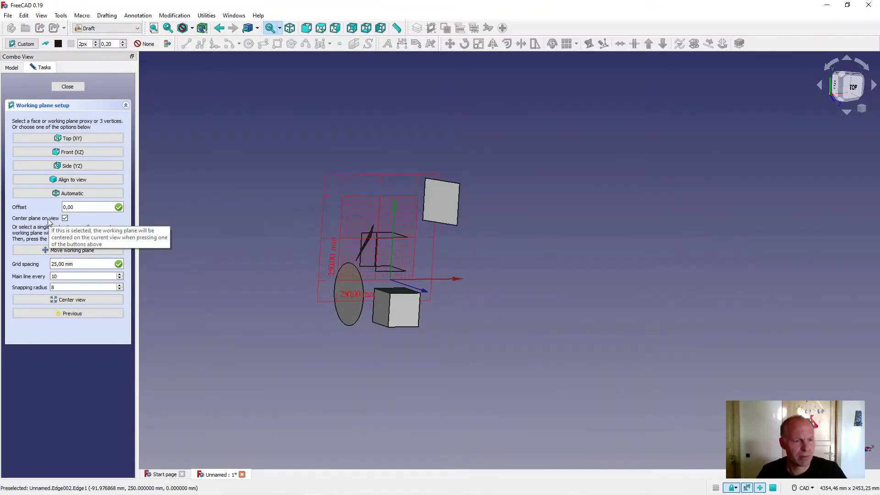
click(59, 139)
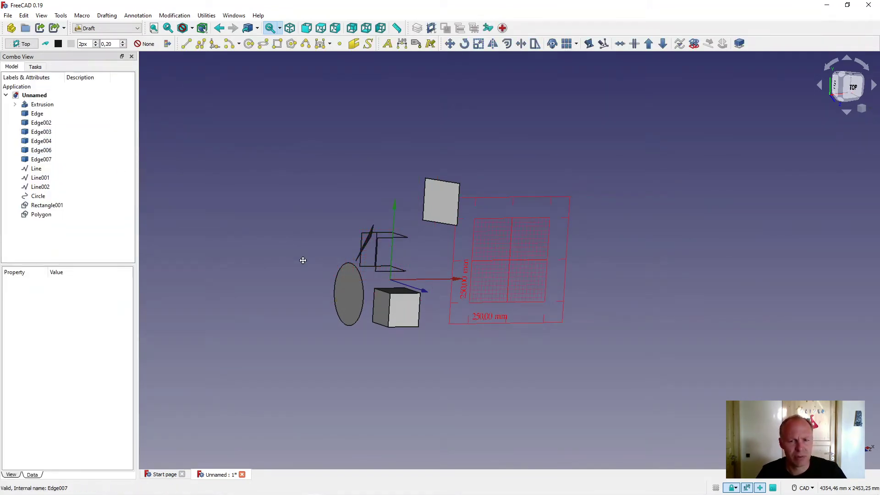
- Switch the working plane to Automatic so it follows the current view
middle_drag(303, 260, 413, 243)
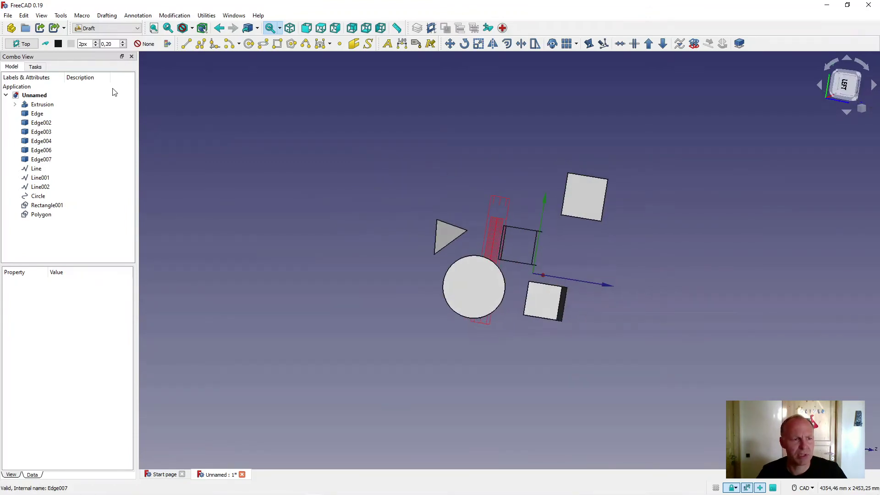
click(26, 44)
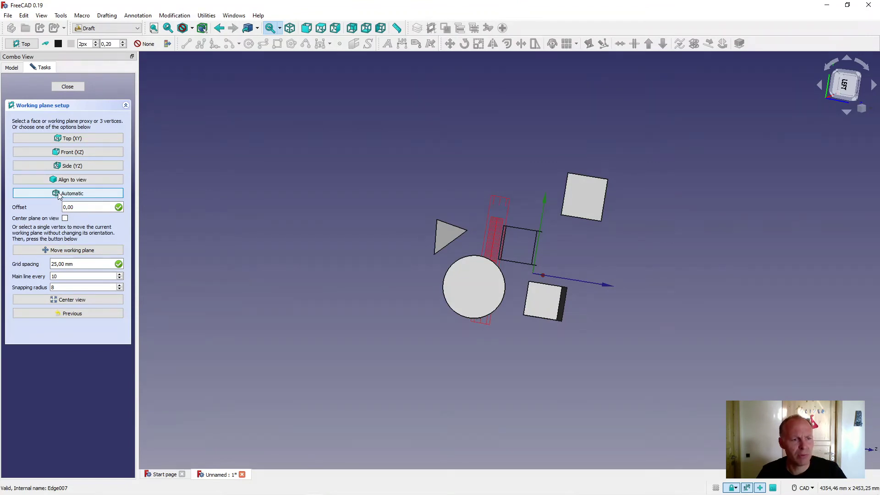
click(55, 194)
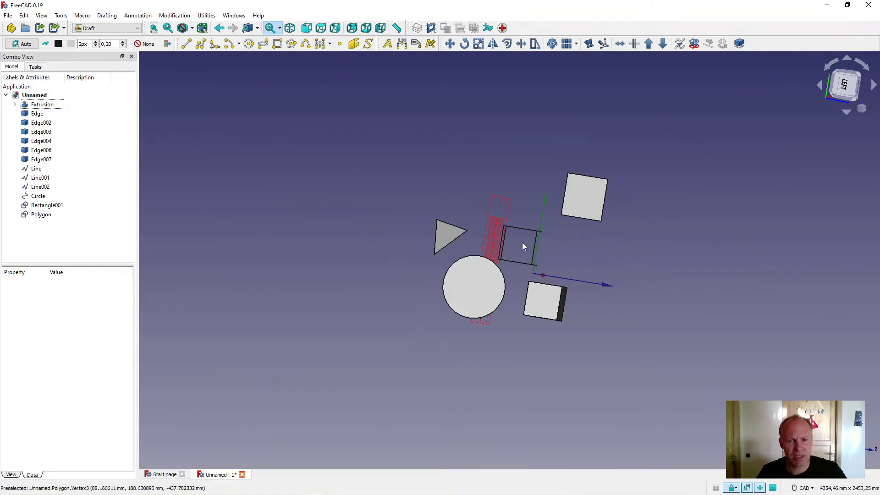
scroll(518, 243, up, 5)
middle_drag(415, 254, 383, 250)
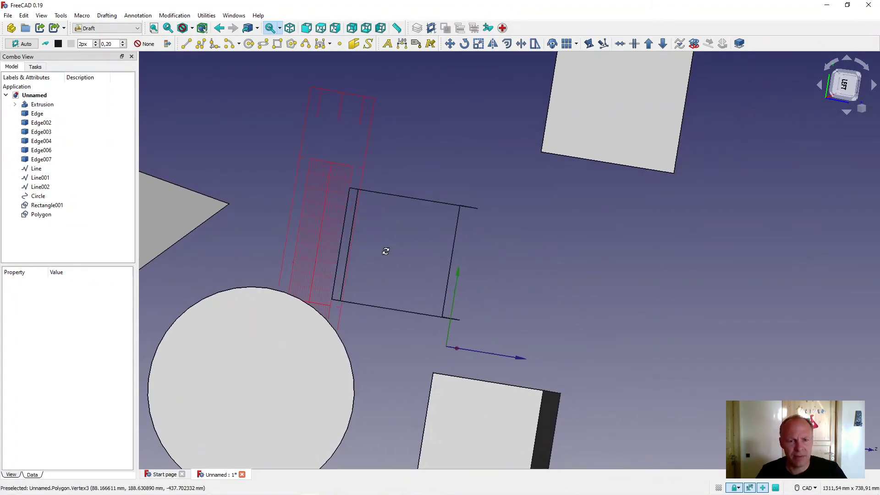
scroll(353, 252, down, 5)
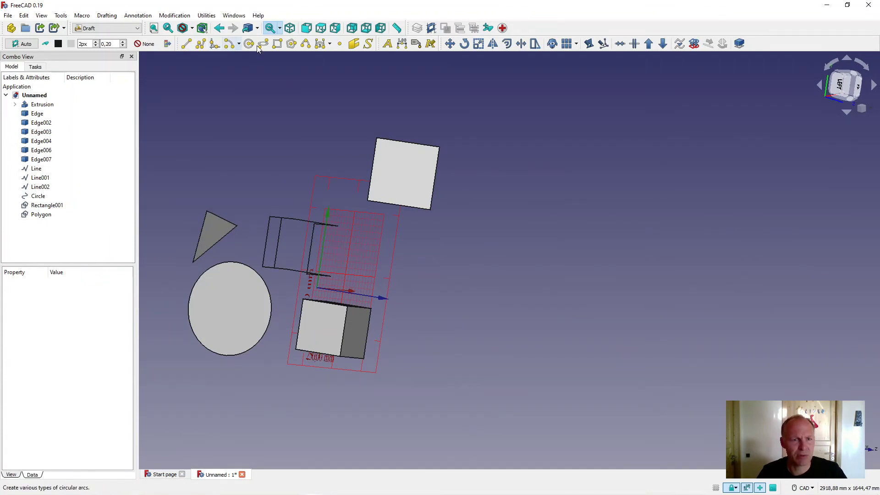
click(186, 43)
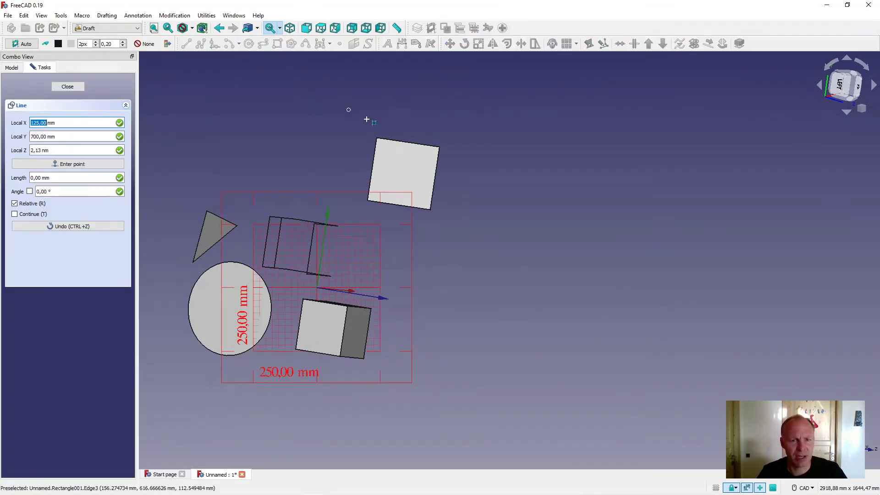
click(381, 138)
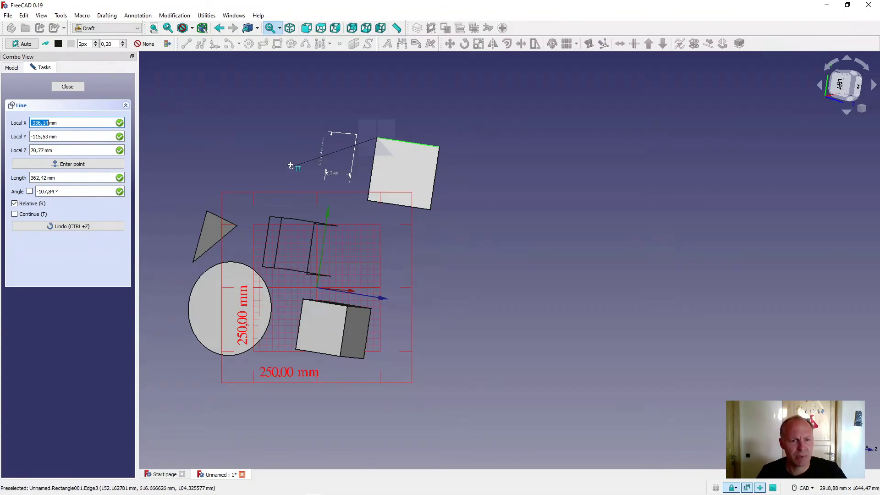
key(Escape)
- Align the working plane to the face of the separate filled rectangle
click(23, 44)
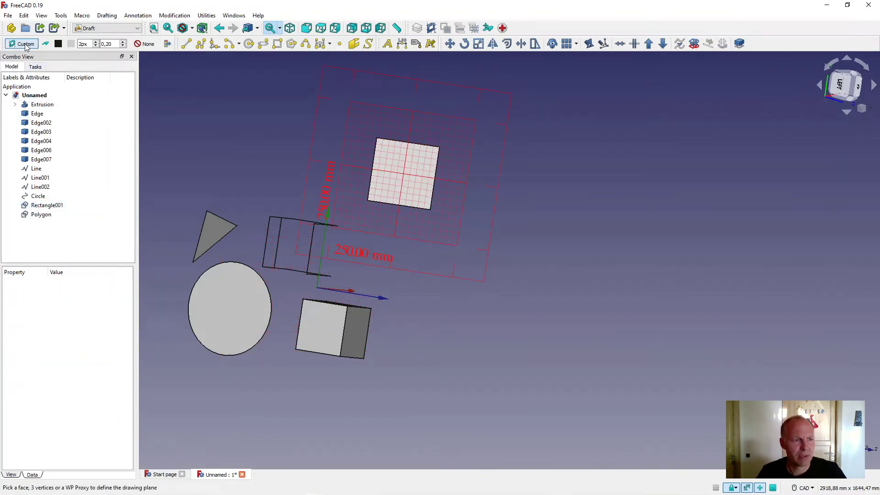
click(24, 44)
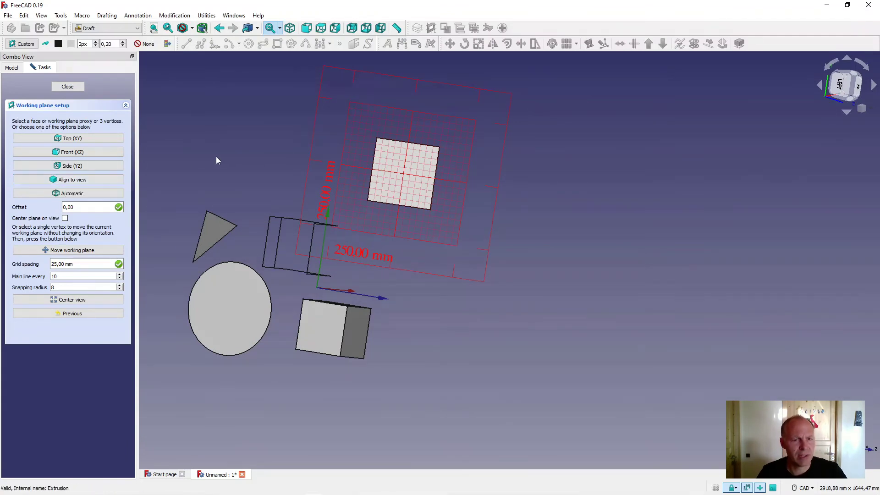
click(82, 88)
- Orbit to an oblique angle from below and align the working plane to the current view
middle_drag(282, 161, 345, 139)
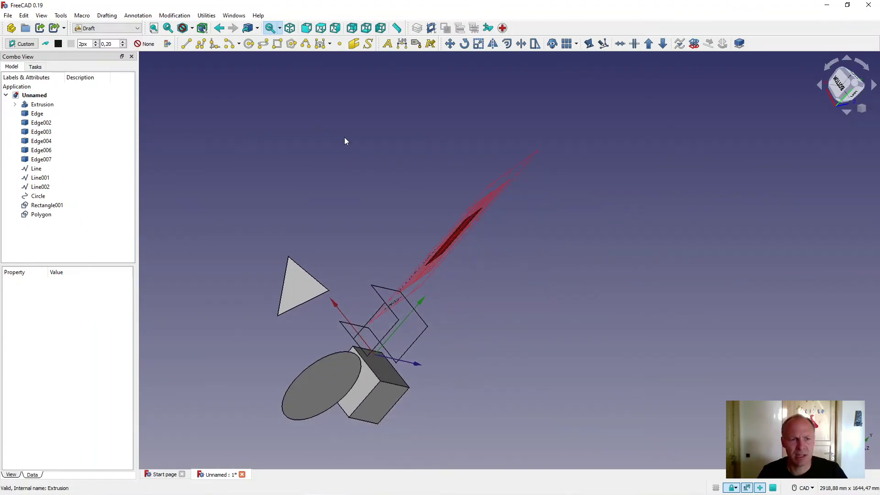
click(26, 43)
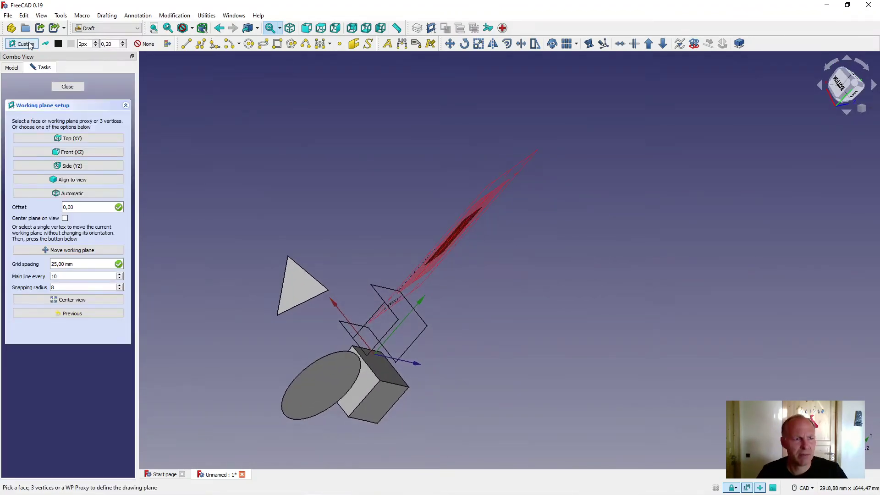
click(61, 181)
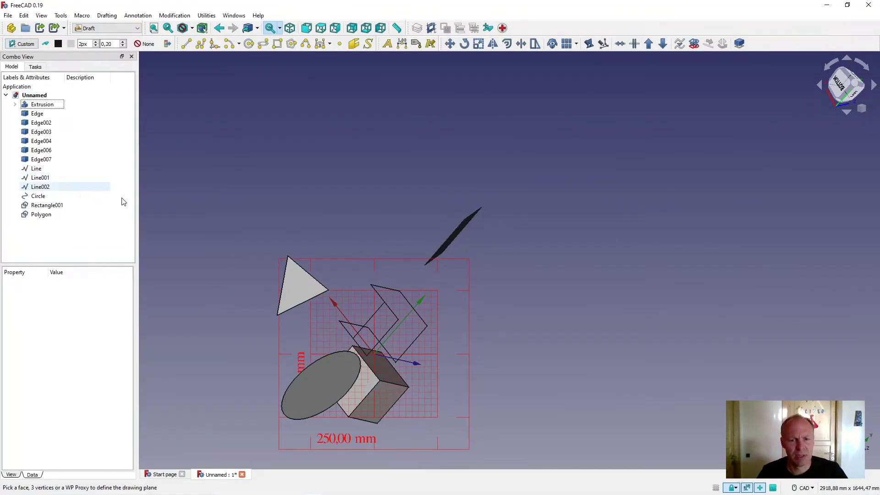
- Align the working plane to the front face of the extruded cube
middle_drag(329, 289, 387, 186)
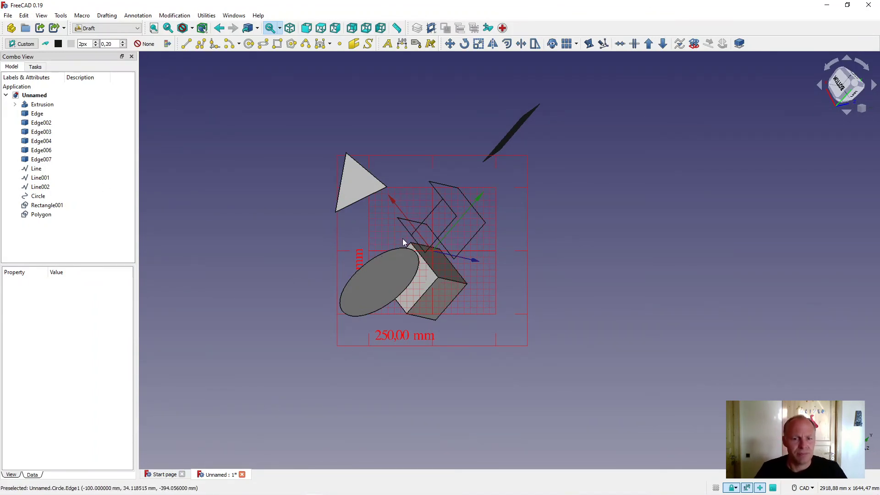
shift+middle_drag(439, 258, 634, 290)
click(622, 295)
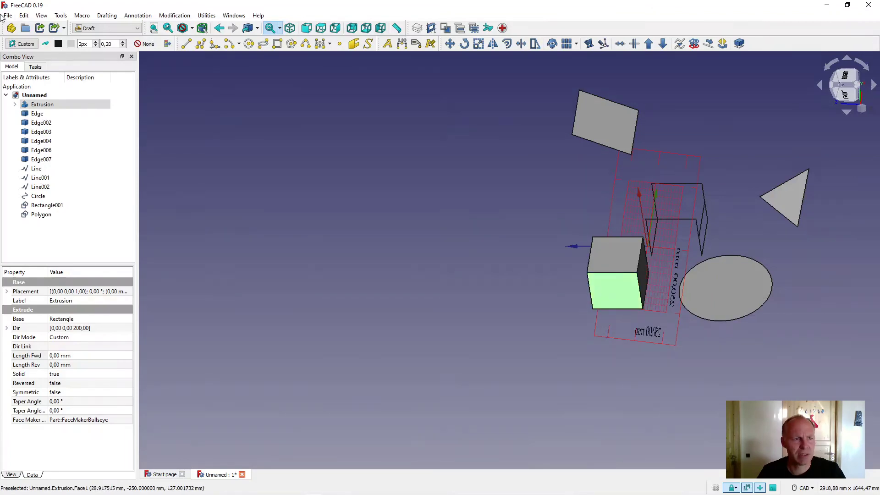
click(23, 44)
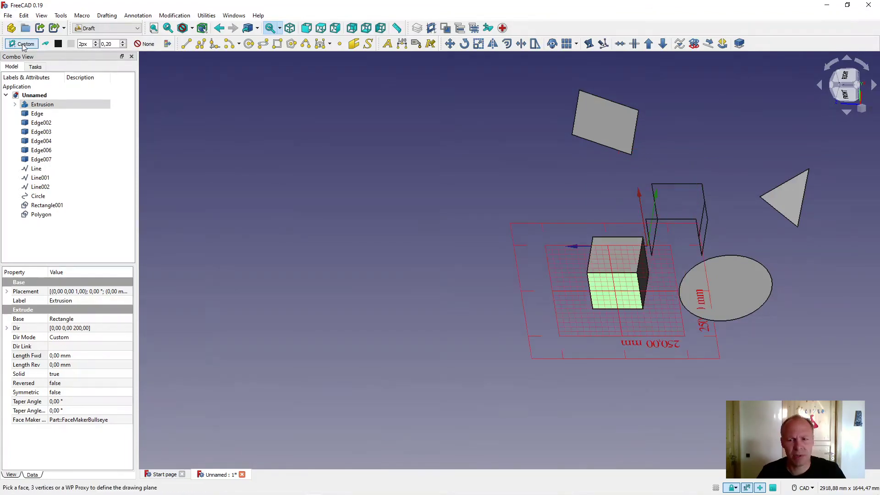
- Align the working plane through three vertices, one each on Edge004, Line002 and Edge002 of the wireframe
shift+middle_drag(444, 226, 277, 173)
shift+middle_drag(583, 188, 462, 186)
scroll(458, 184, up, 3)
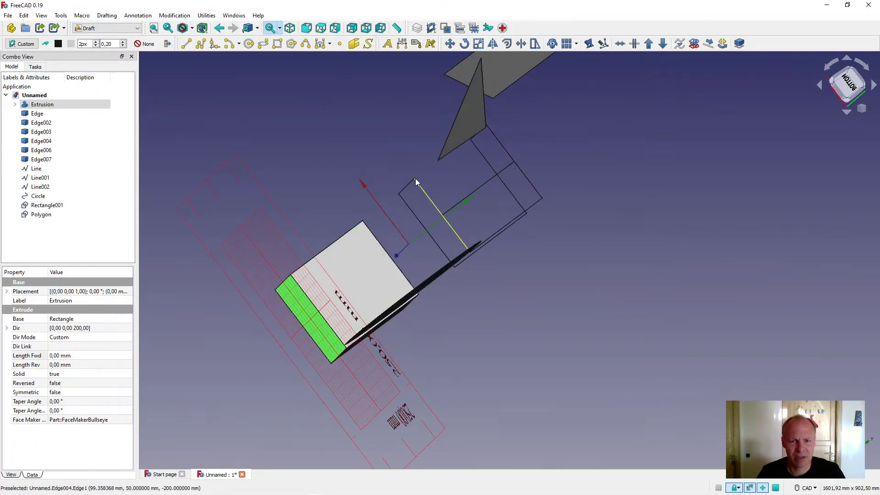
click(414, 182)
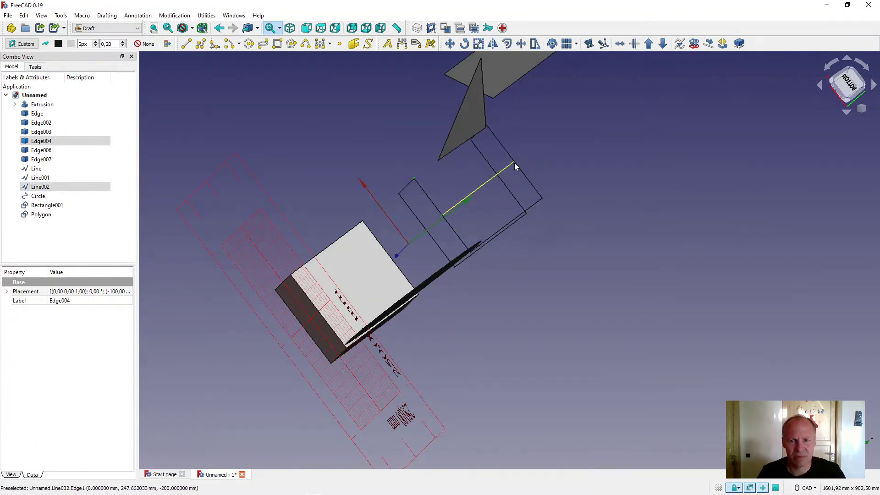
ctrl+click(526, 213)
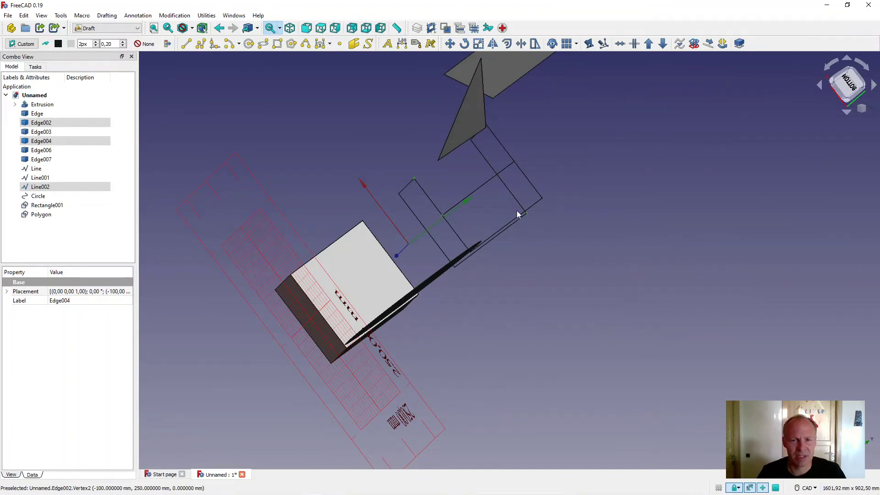
click(20, 45)
middle_drag(534, 190, 556, 222)
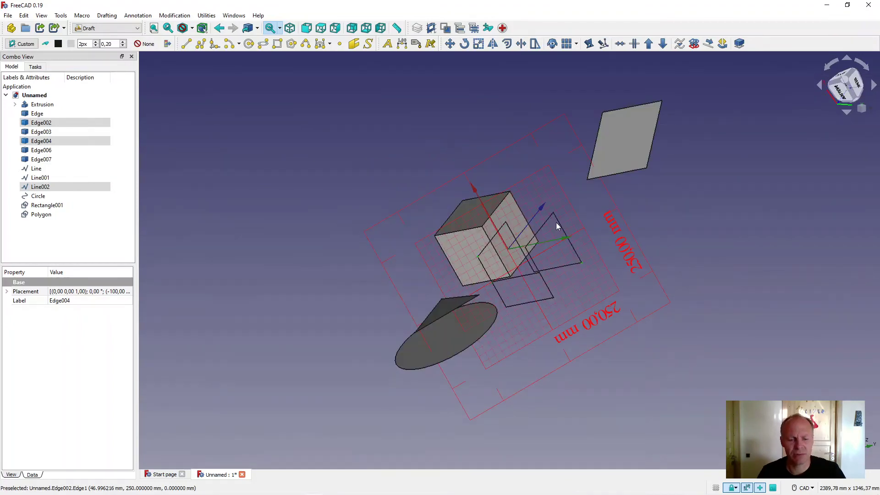